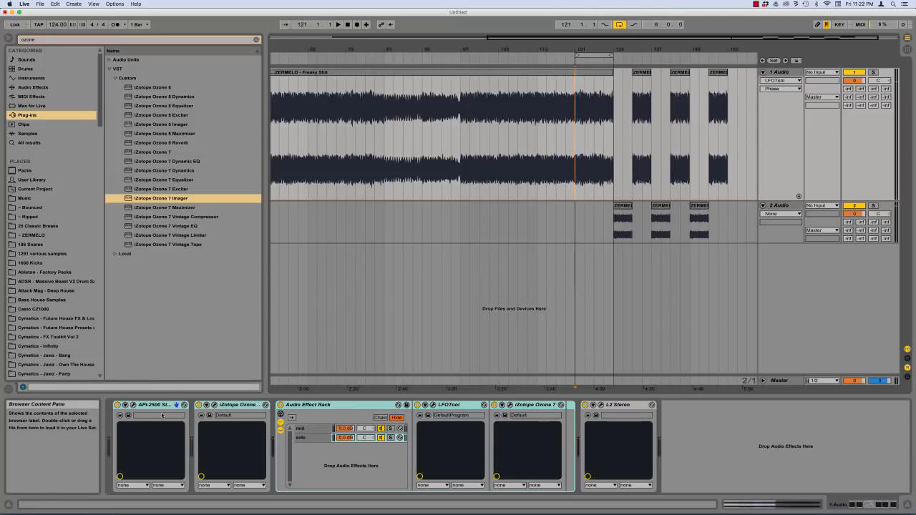
Loop bars 121 to 129 of the song on the first audio track and place the playback start at bar 121
{"action": "left_click", "coordinate": [158, 406]}
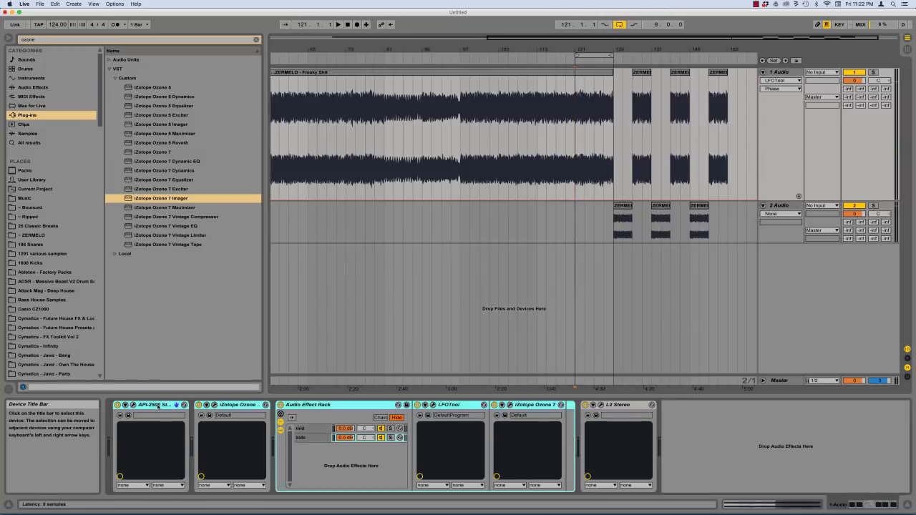
{"action": "left_click", "coordinate": [365, 406], "text": "shift"}
{"action": "left_click", "coordinate": [570, 118]}
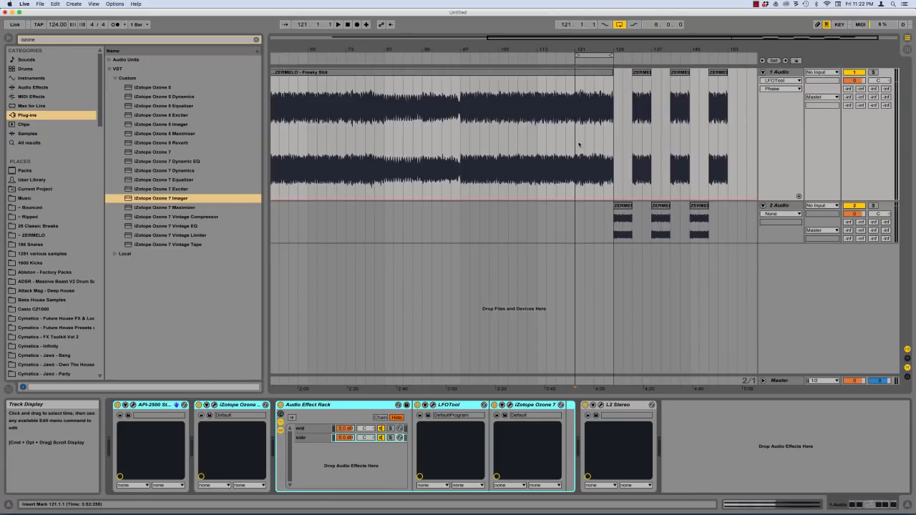
{"action": "left_click_drag", "start_coordinate": [579, 144], "coordinate": [612, 146]}
{"action": "key", "text": "super+l"}
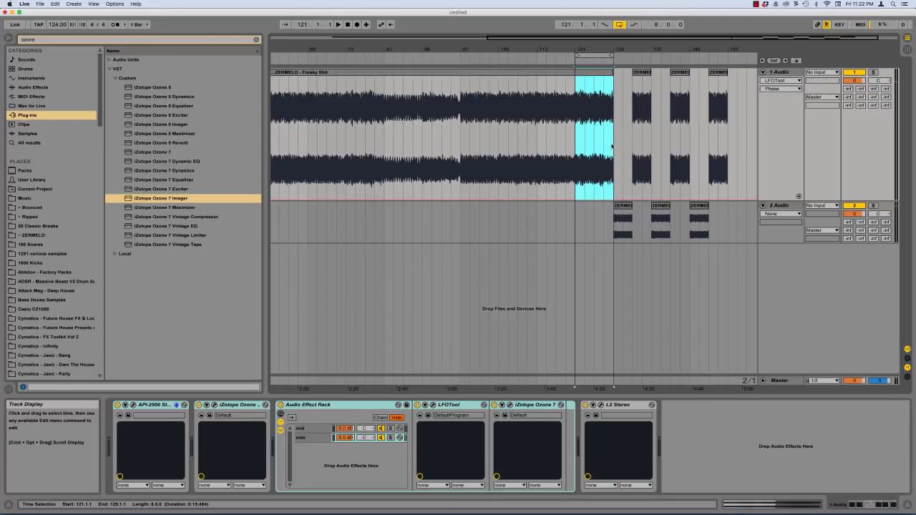
{"action": "key", "text": "plus"}
{"action": "scroll", "coordinate": [611, 146], "scroll_direction": "right", "scroll_amount": 3}
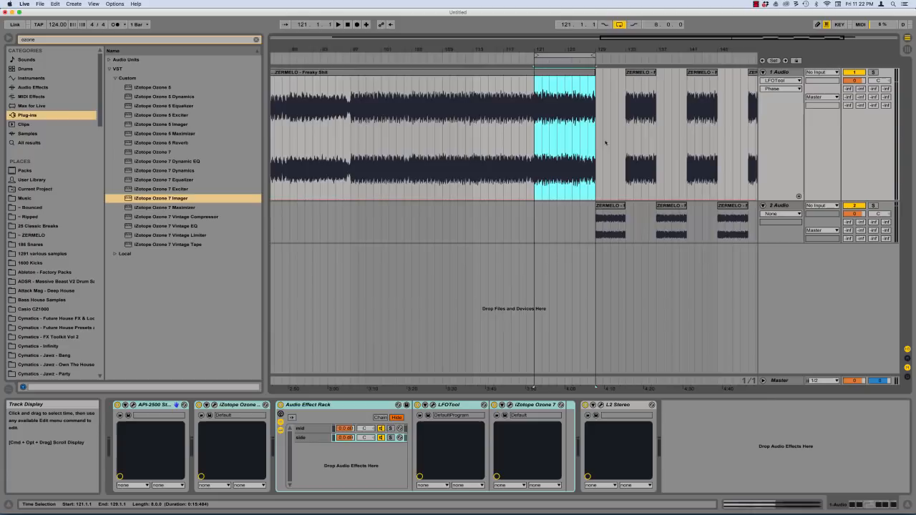
{"action": "left_click", "coordinate": [534, 135]}
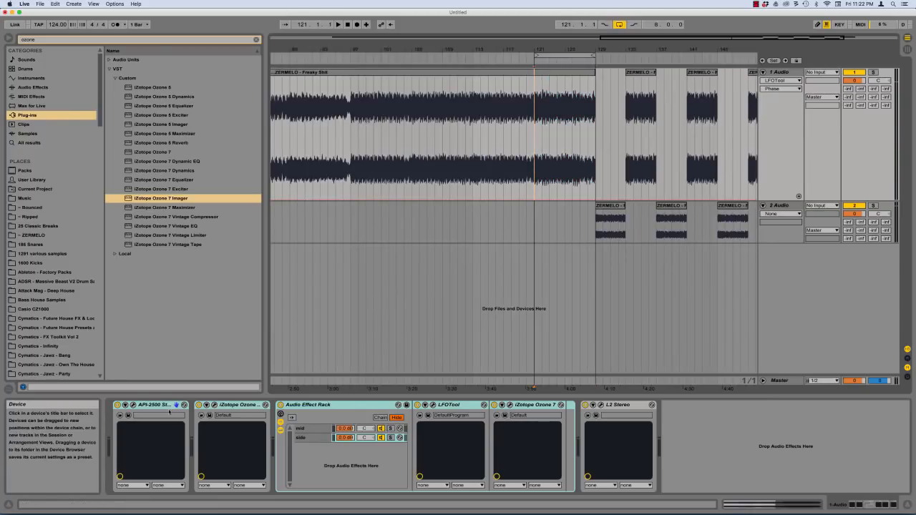
Play the looped section while repeatedly switching the mastering effects off and on to compare the sound before and after processing
{"action": "left_click", "coordinate": [328, 405]}
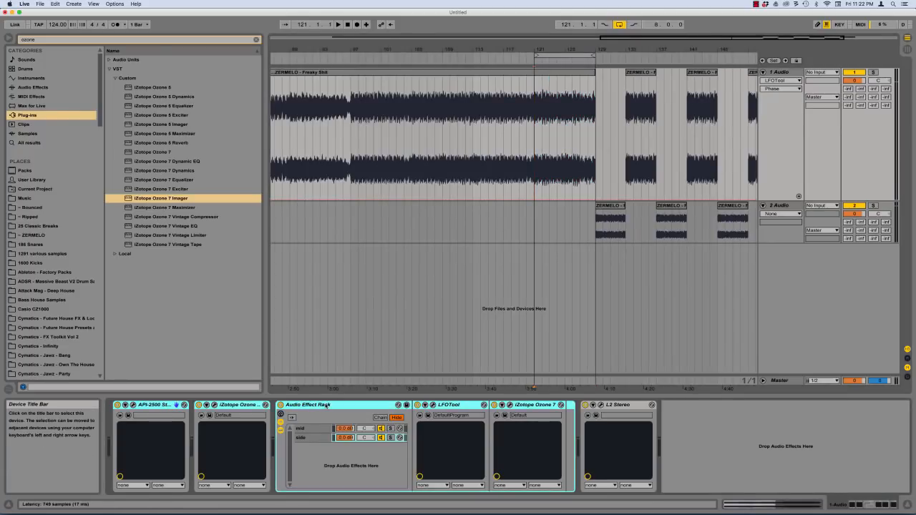
{"action": "key", "text": "0"}
{"action": "key", "text": "space"}
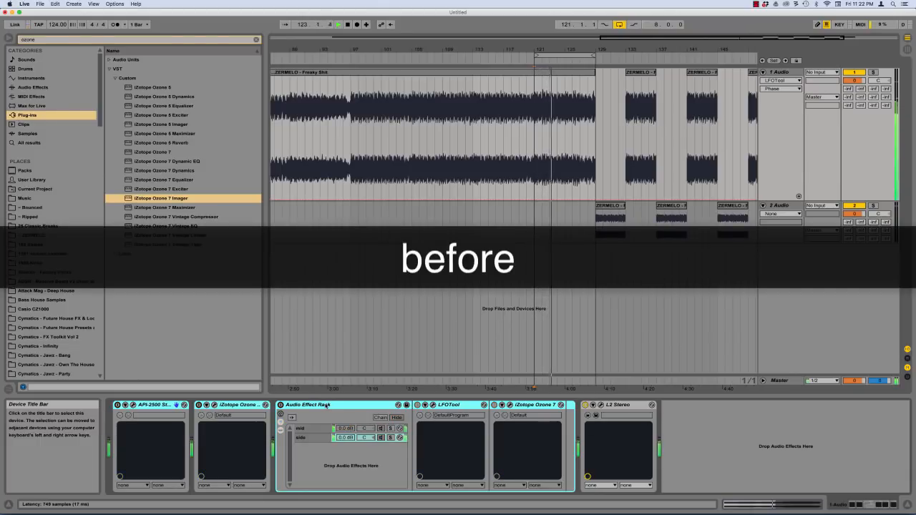
{"action": "key", "text": "0"}
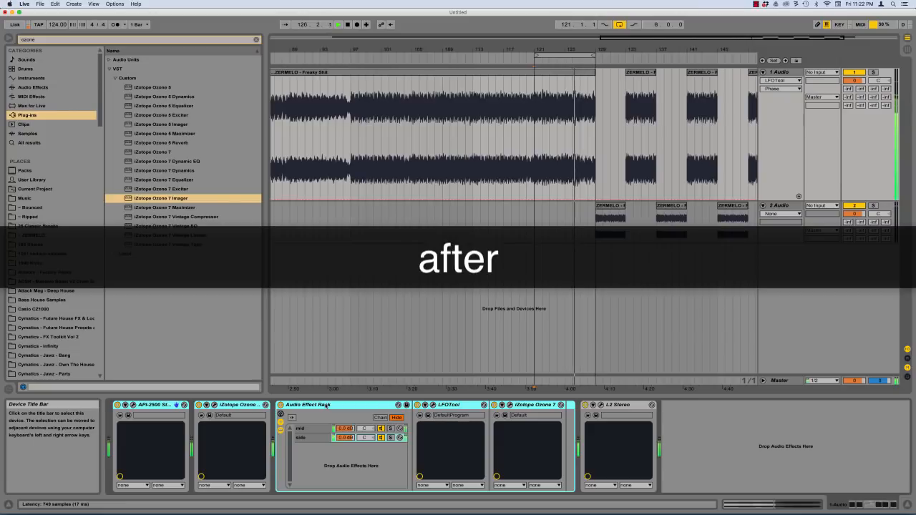
{"action": "key", "text": "0"}
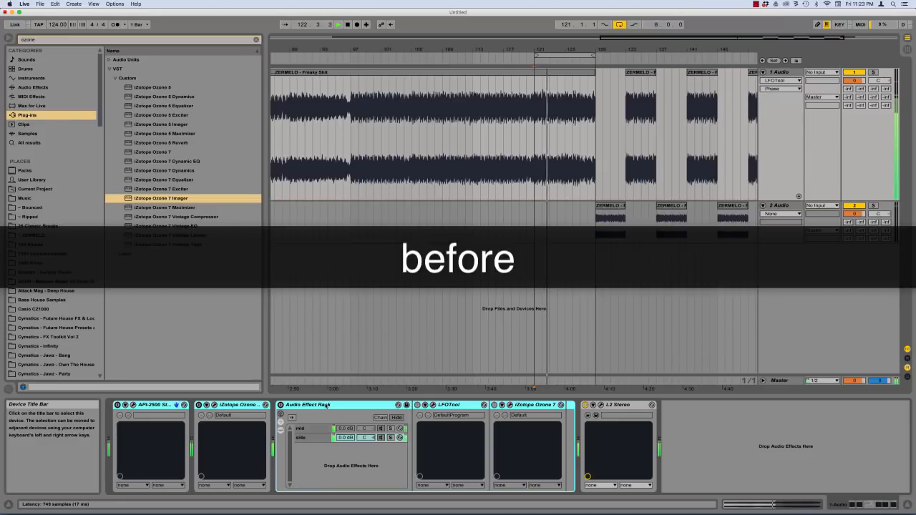
{"action": "key", "text": "0"}
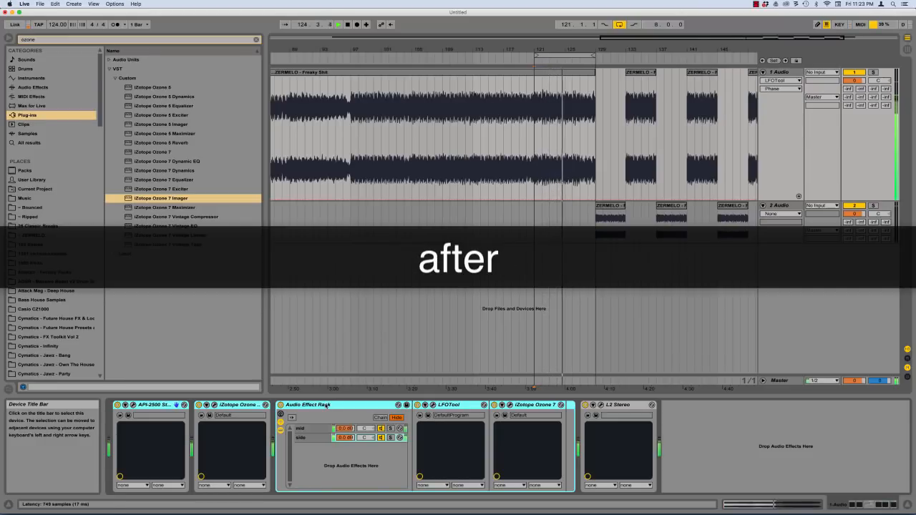
{"action": "key", "text": "0"}
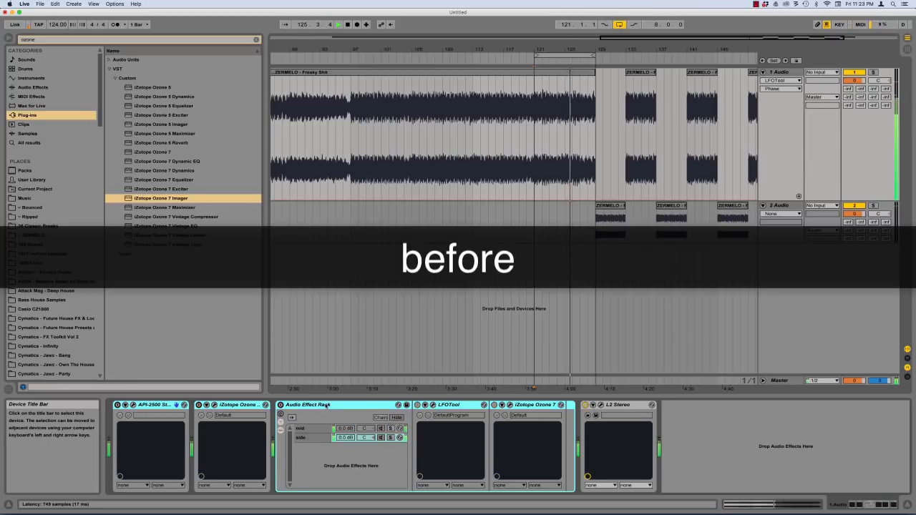
{"action": "key", "text": "0"}
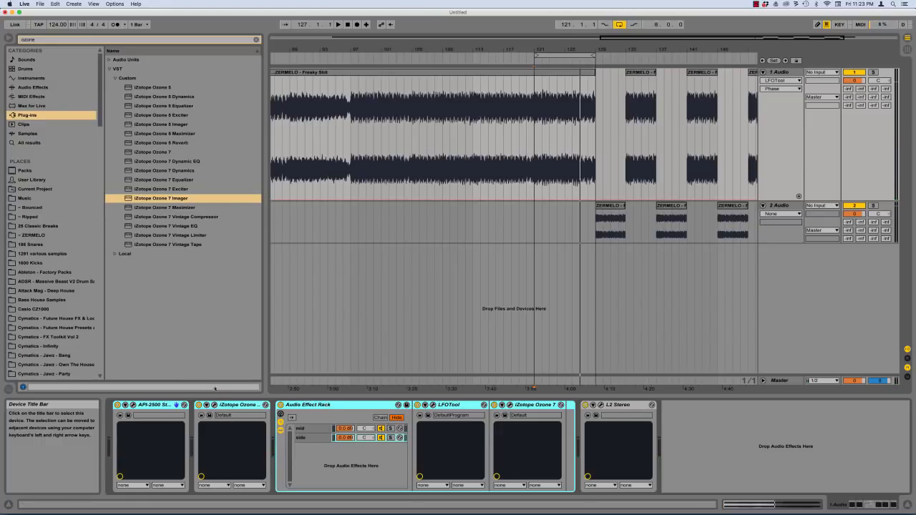
Open the API-2500 compressor on the first track, examine its compressor, tone and link settings, and close it
{"action": "left_click", "coordinate": [151, 407]}
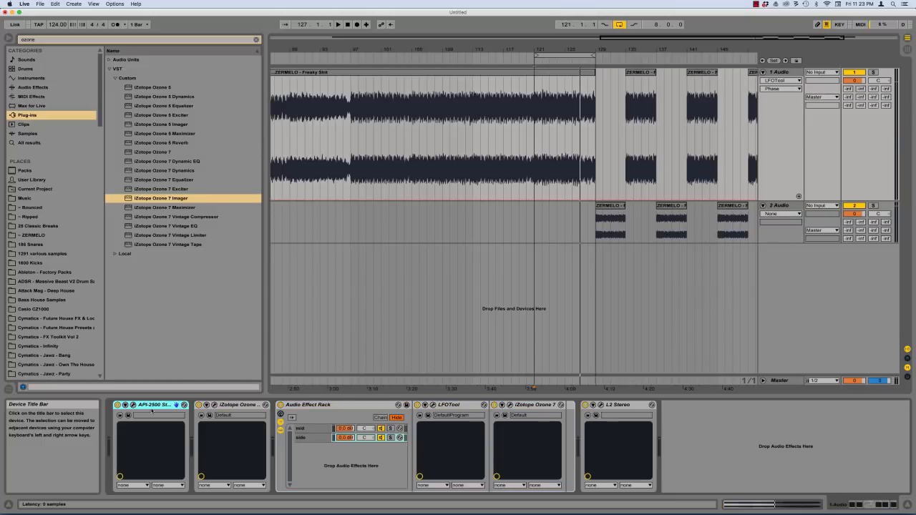
{"action": "left_click", "coordinate": [355, 404]}
{"action": "left_click", "coordinate": [150, 407]}
{"action": "left_click", "coordinate": [133, 406]}
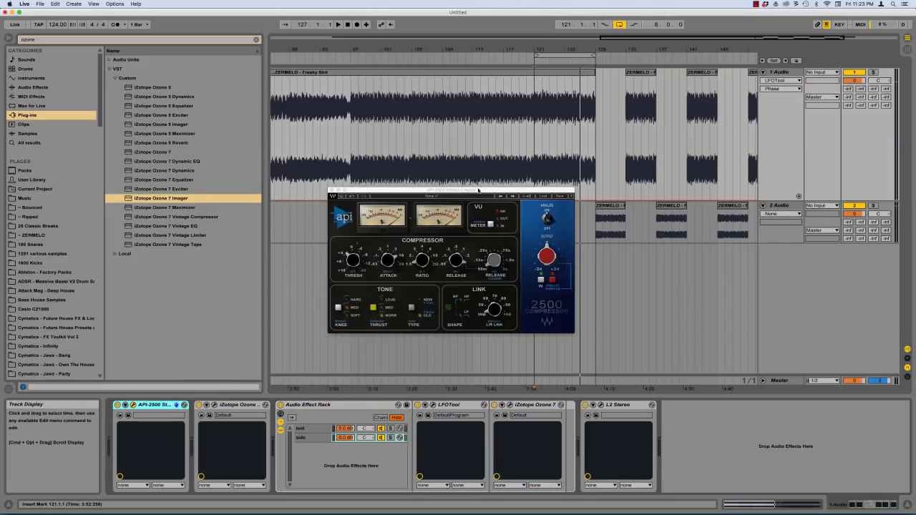
{"action": "mouse_move", "coordinate": [478, 189]}
{"action": "left_mouse_down"}
{"action": "mouse_move", "coordinate": [488, 181]}
{"action": "mouse_move", "coordinate": [461, 183]}
{"action": "left_mouse_up"}
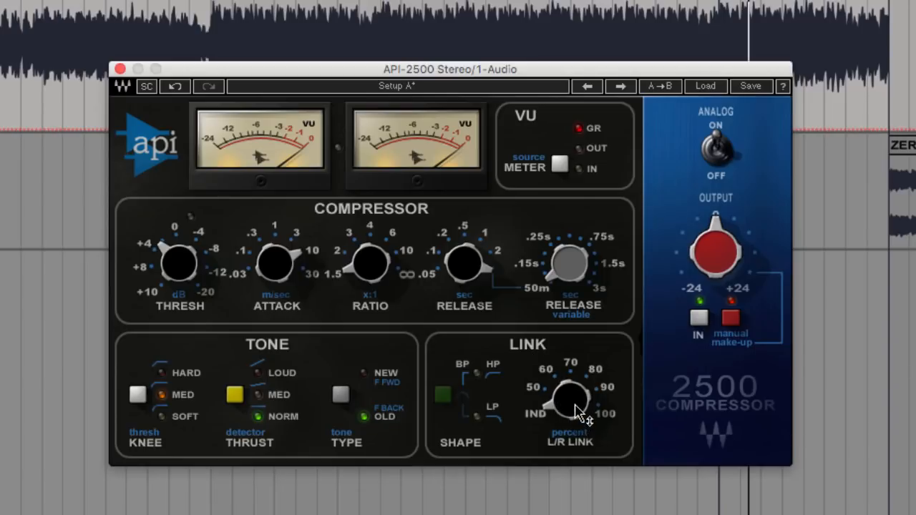
{"action": "mouse_move", "coordinate": [577, 409]}
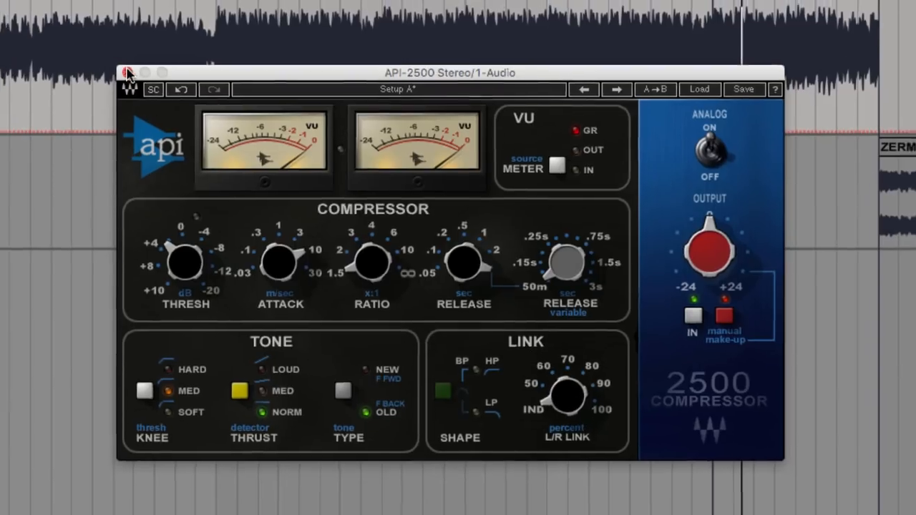
{"action": "left_click", "coordinate": [119, 69]}
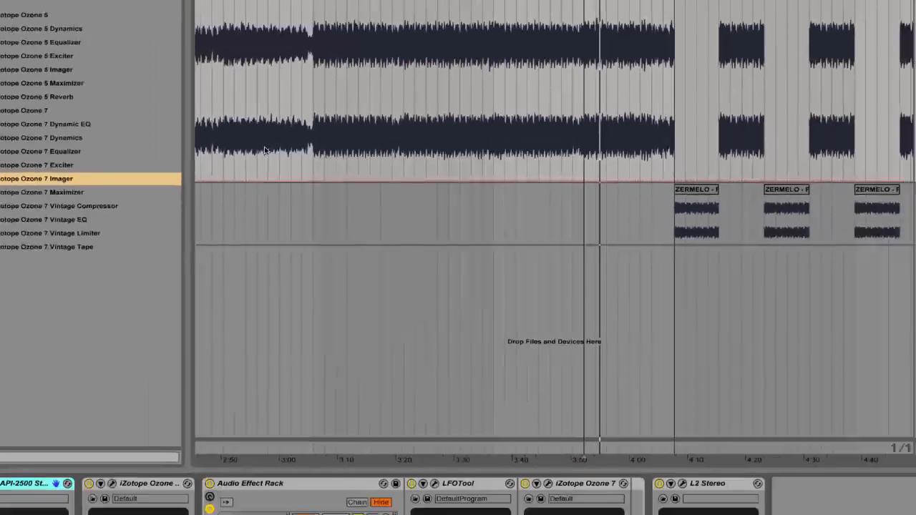
Open the iZotope Ozone 7 Imager without loading a preset, examine its stereo width per band, and close it
{"action": "left_click", "coordinate": [137, 483]}
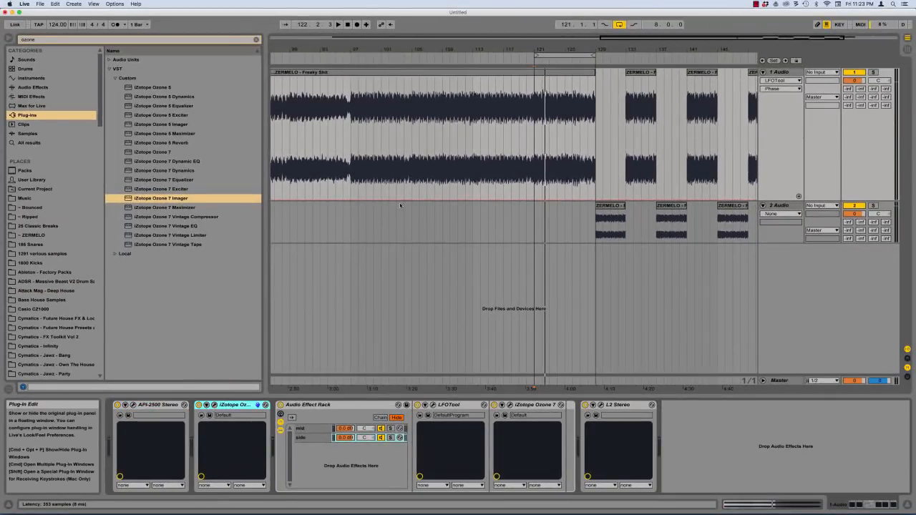
{"action": "left_click", "coordinate": [214, 405]}
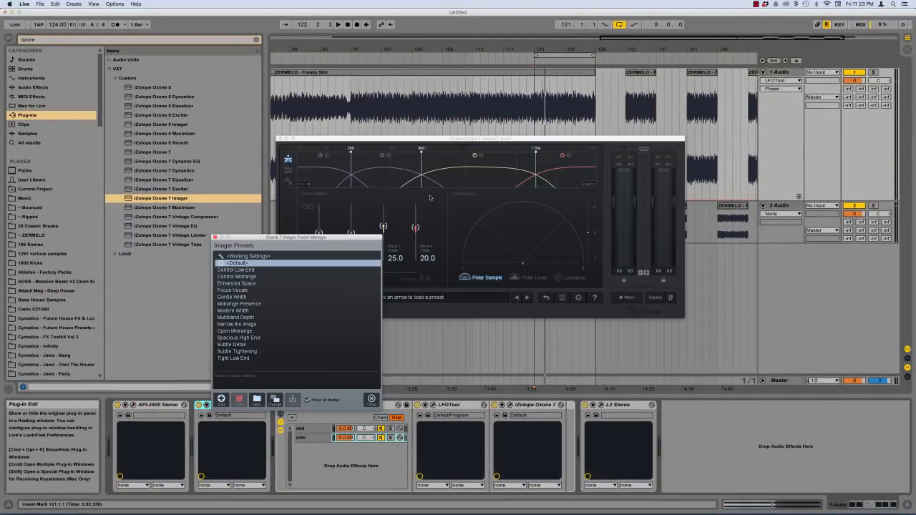
{"action": "left_click", "coordinate": [371, 400]}
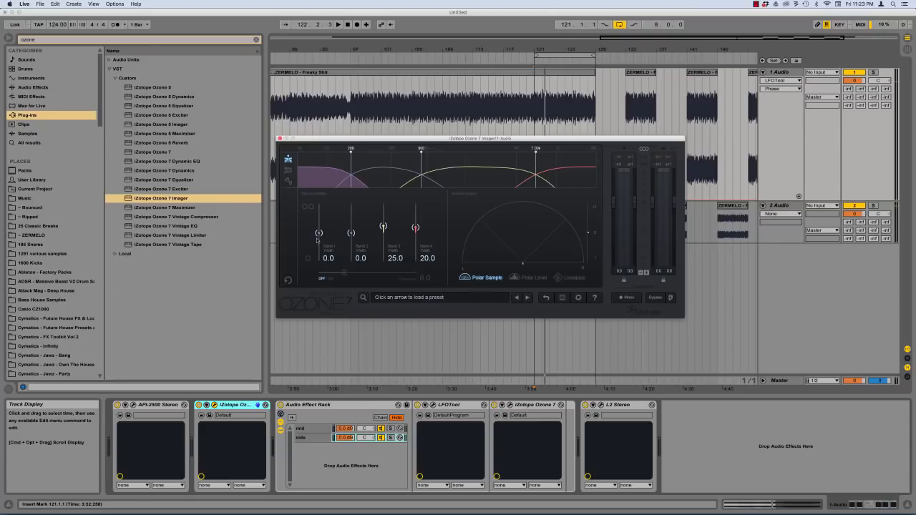
{"action": "left_click", "coordinate": [309, 438]}
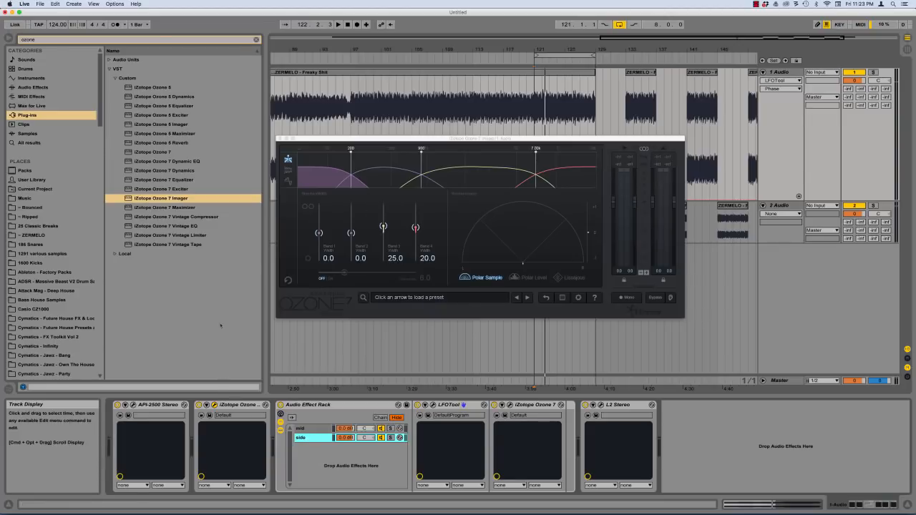
{"action": "left_click", "coordinate": [161, 404]}
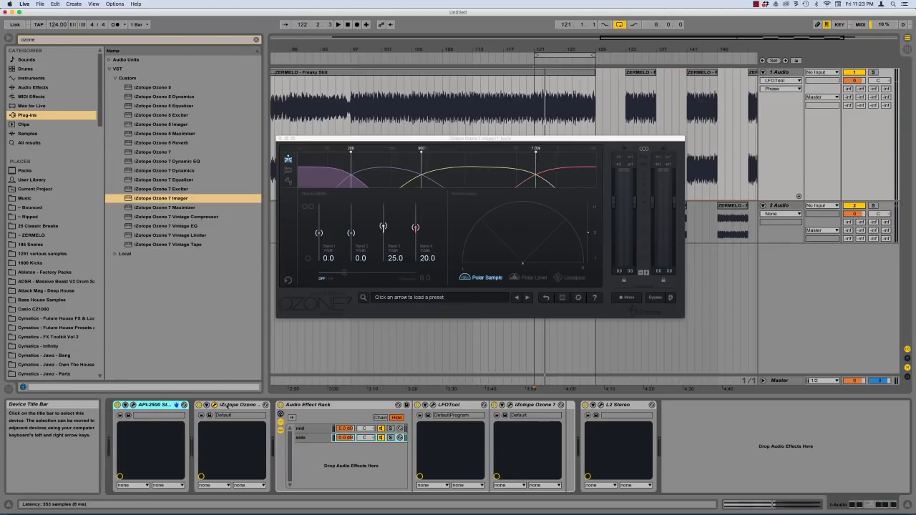
{"action": "left_click", "coordinate": [230, 405]}
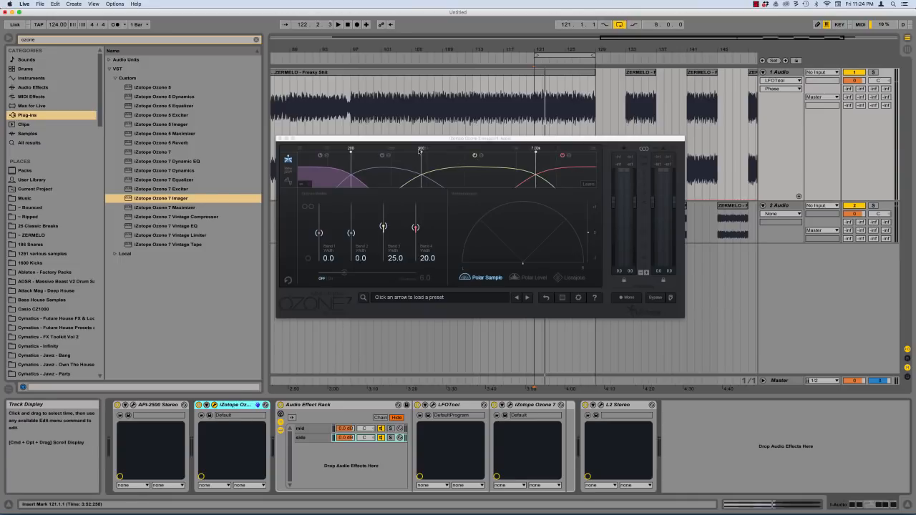
{"action": "left_click", "coordinate": [279, 139]}
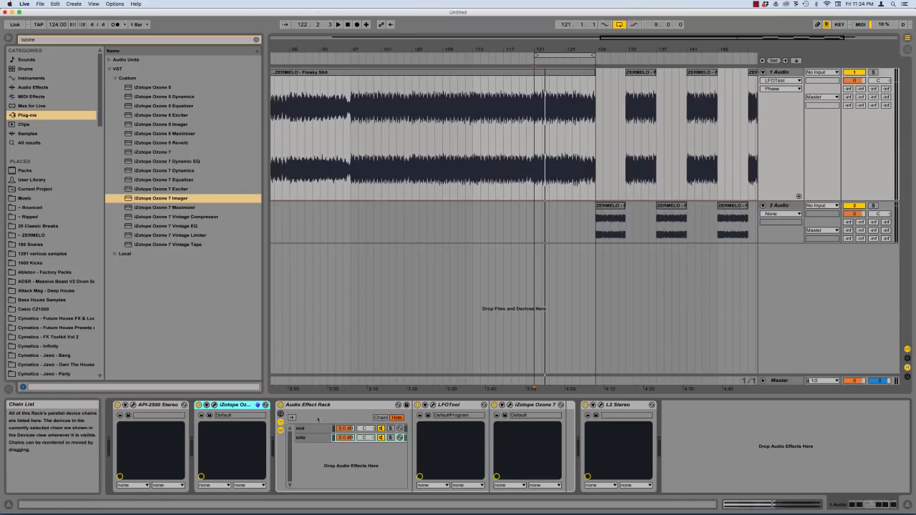
Open Ozone 7 on the rack's mid chain and examine its Equalizer, Dynamics and Exciter modules before closing it
{"action": "left_click", "coordinate": [331, 405]}
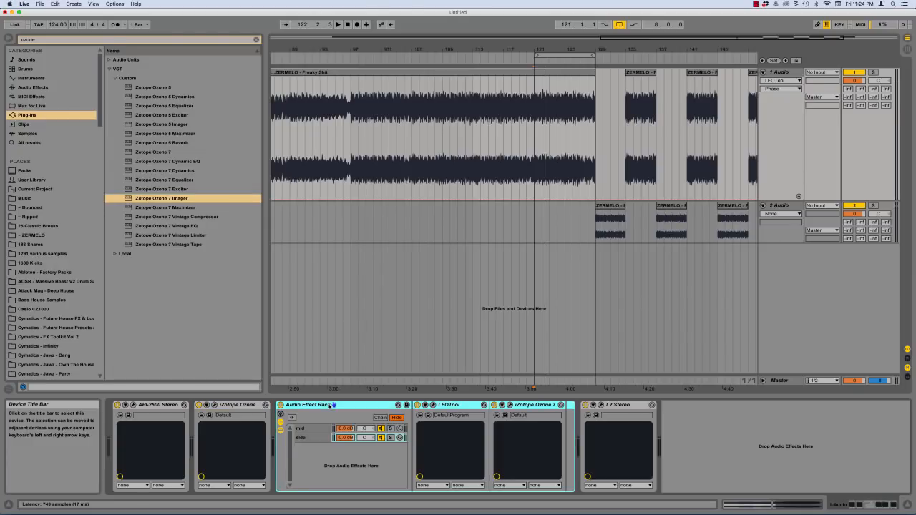
{"action": "left_click", "coordinate": [304, 428]}
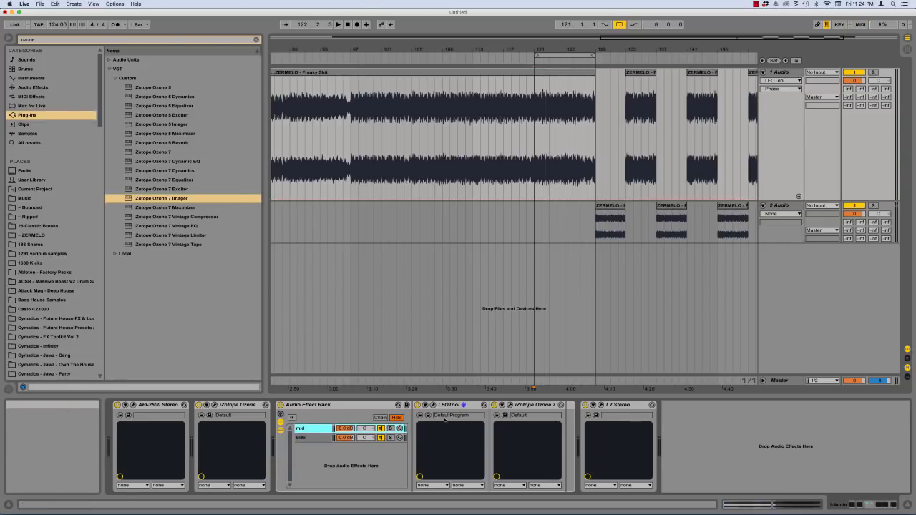
{"action": "left_click", "coordinate": [528, 406]}
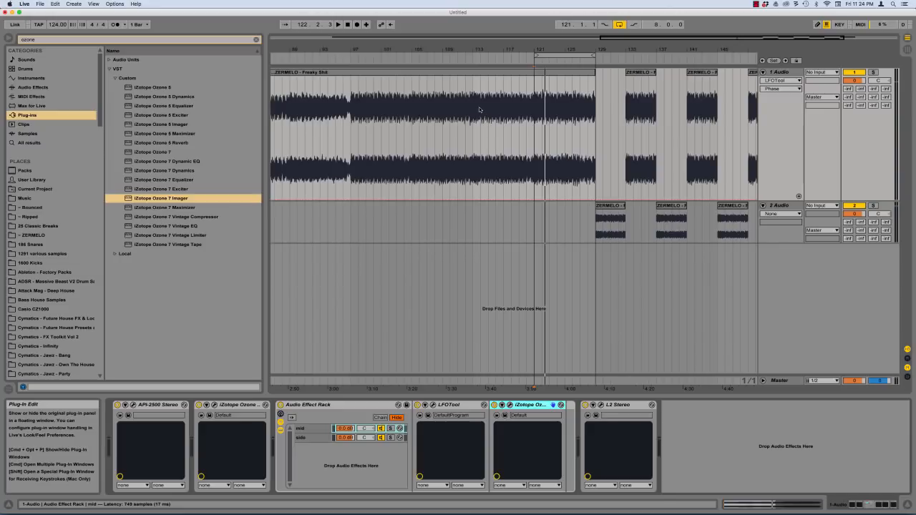
{"action": "left_click", "coordinate": [507, 405]}
{"action": "left_click", "coordinate": [305, 432]}
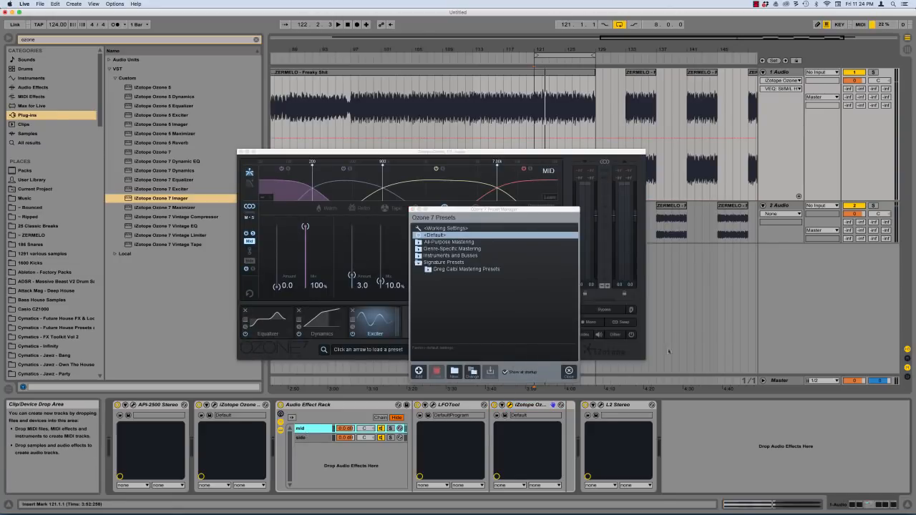
{"action": "left_click", "coordinate": [569, 372]}
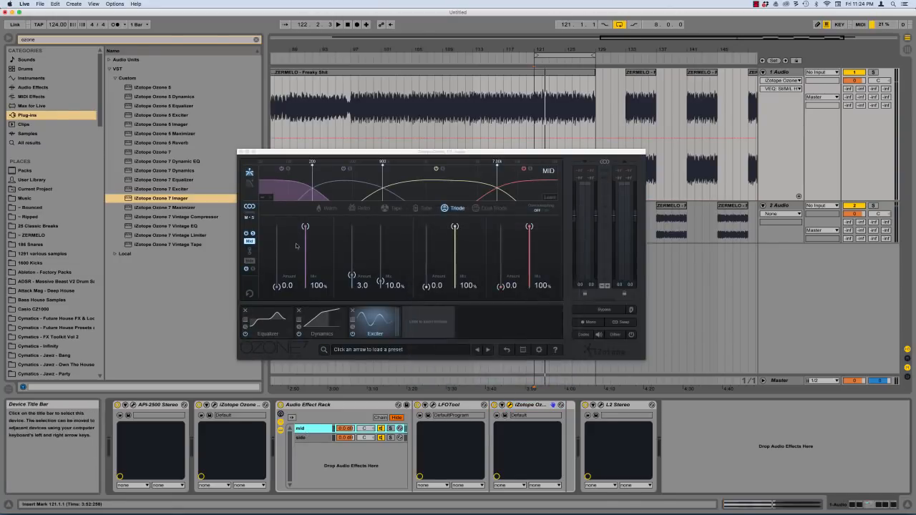
{"action": "left_click", "coordinate": [268, 320]}
{"action": "left_click", "coordinate": [323, 317]}
{"action": "left_click", "coordinate": [357, 319]}
{"action": "left_click", "coordinate": [261, 321]}
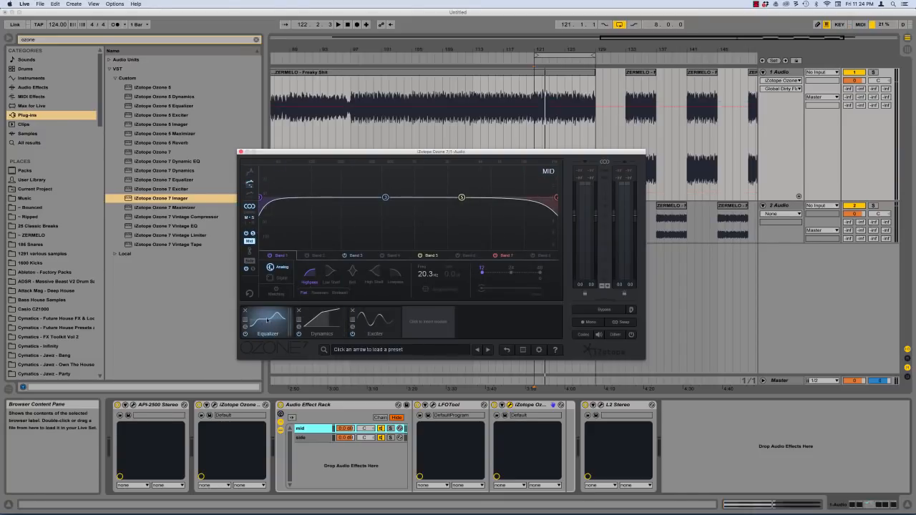
{"action": "left_click", "coordinate": [241, 153]}
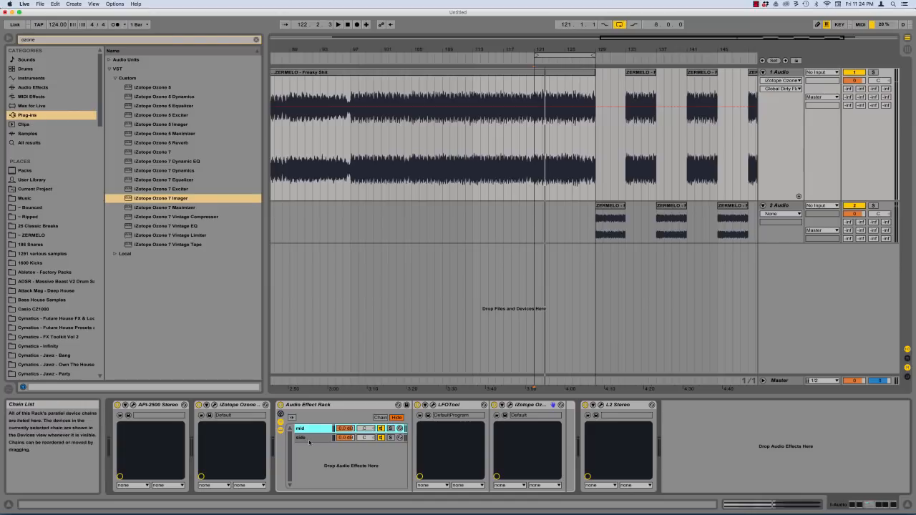
Open Ozone 7 on the rack's side chain without loading a preset, examine its Equalizer, Dynamics and Exciter modules, and close it
{"action": "left_click", "coordinate": [296, 437]}
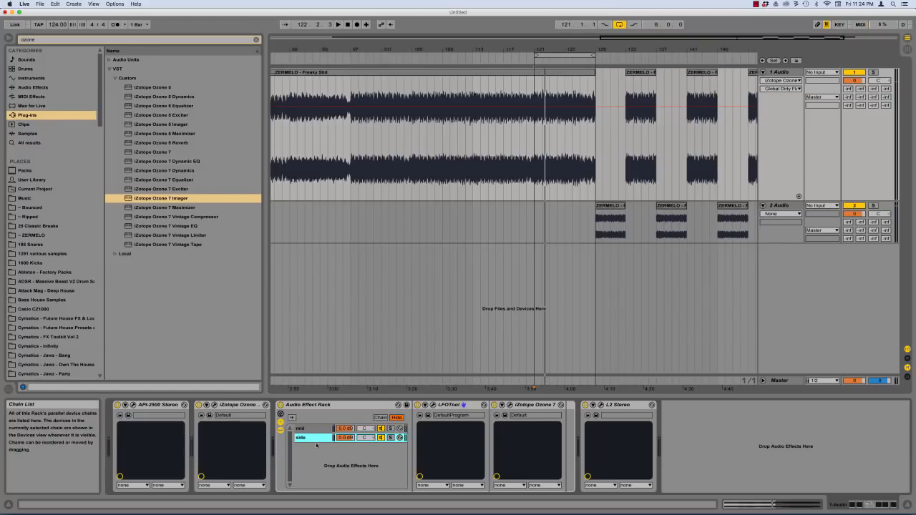
{"action": "left_click", "coordinate": [509, 406]}
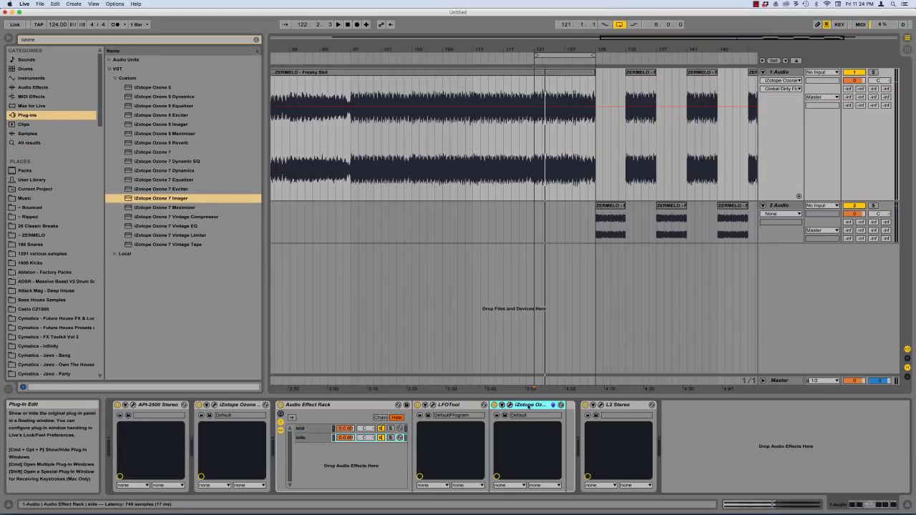
{"action": "left_click", "coordinate": [512, 406]}
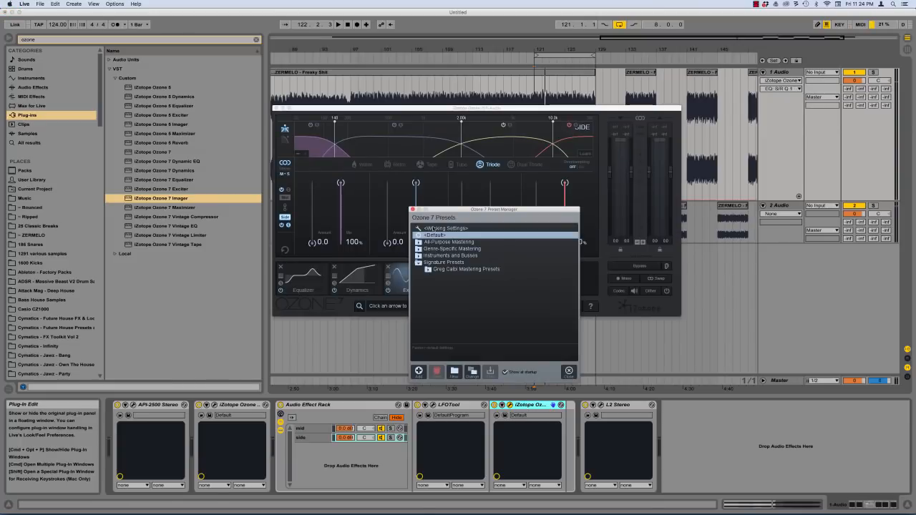
{"action": "left_click", "coordinate": [569, 371]}
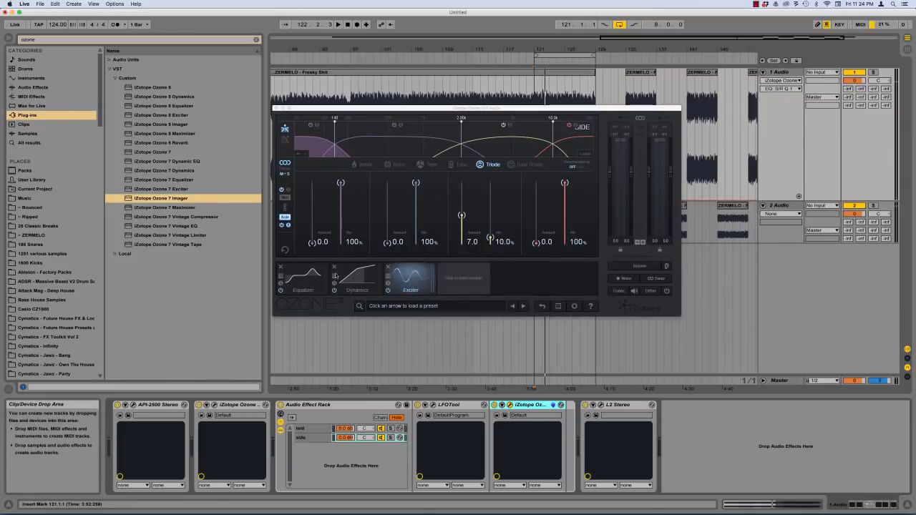
{"action": "left_click", "coordinate": [301, 281]}
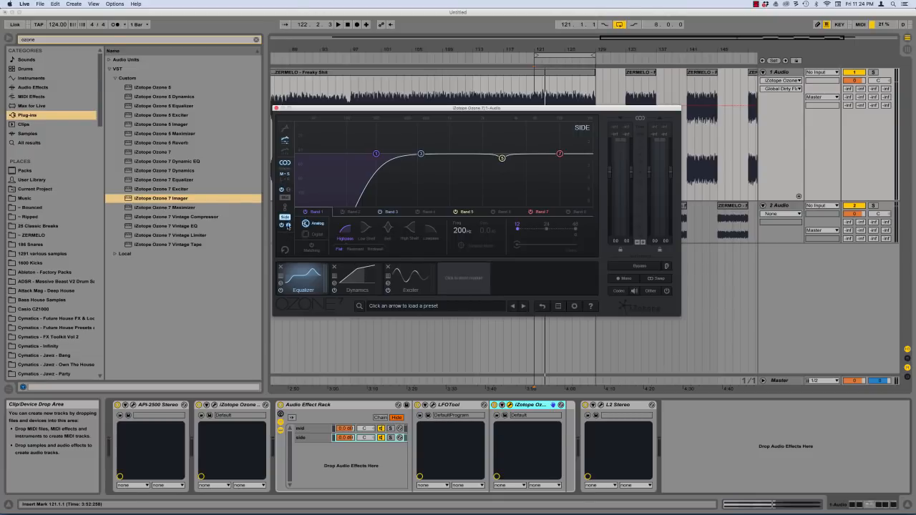
{"action": "left_click", "coordinate": [353, 276]}
{"action": "left_click", "coordinate": [408, 278]}
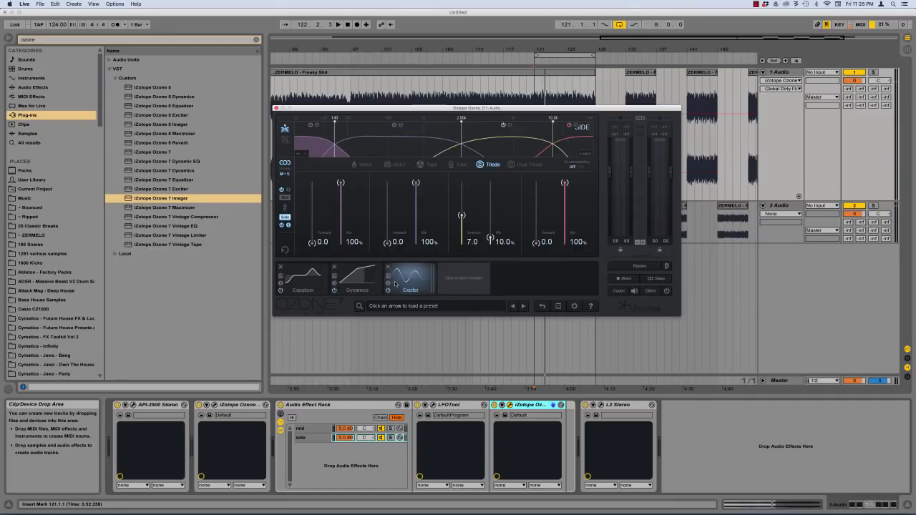
{"action": "left_click", "coordinate": [276, 108]}
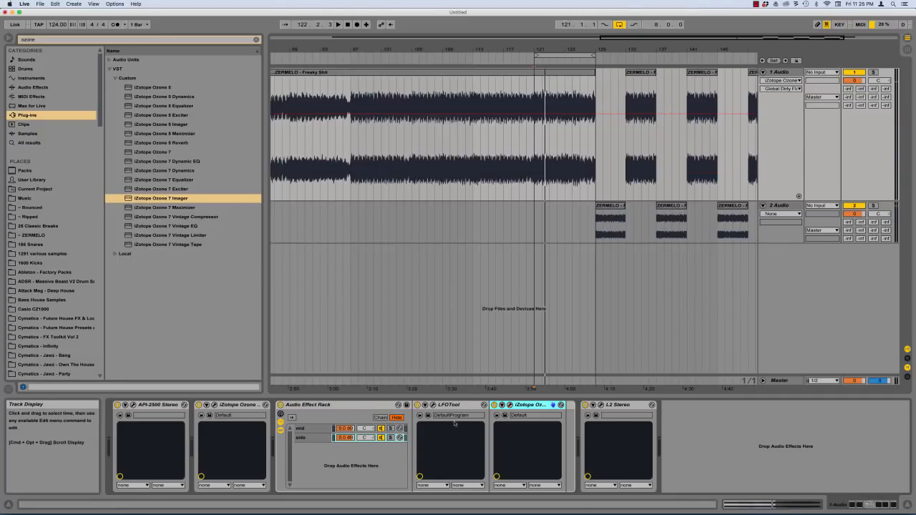
Place the playback start at bar 121, reopen Ozone 7 on the mid chain at its Dynamics module, and solo that chain
{"action": "left_click", "coordinate": [315, 428]}
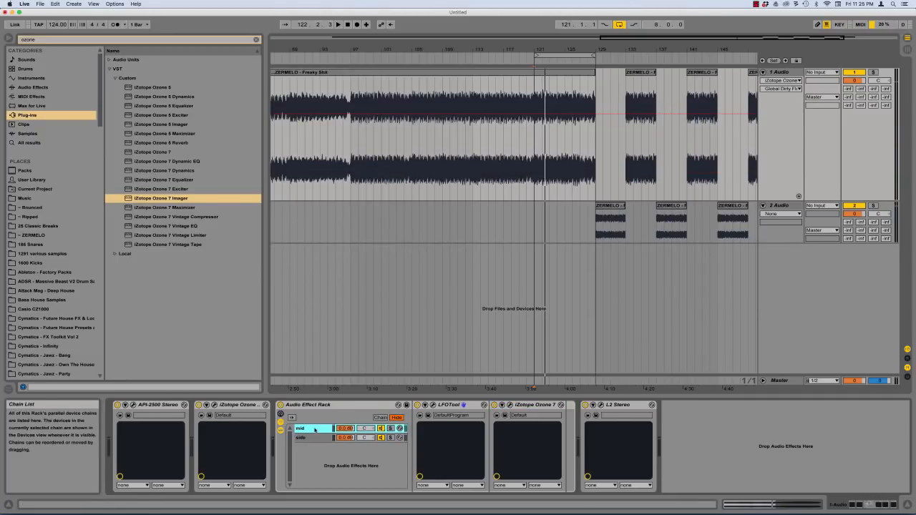
{"action": "left_click", "coordinate": [520, 405]}
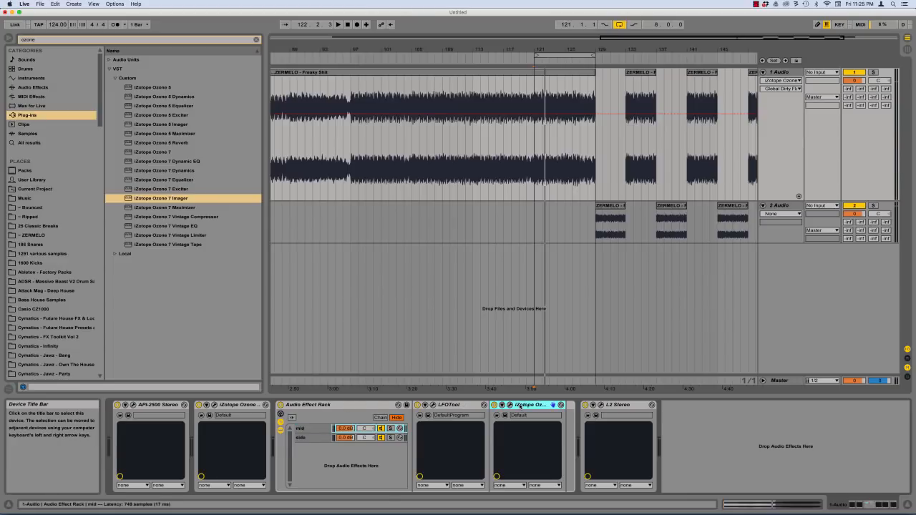
{"action": "left_click", "coordinate": [534, 149]}
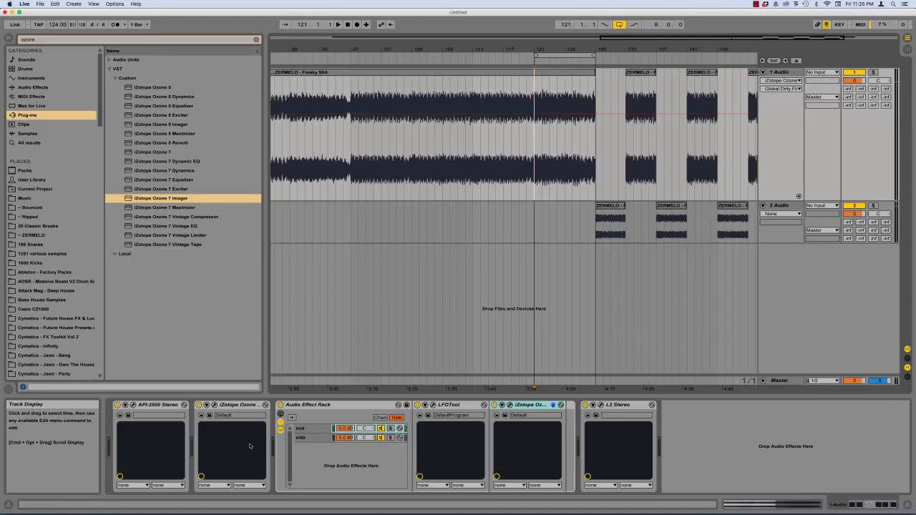
{"action": "left_click", "coordinate": [309, 429]}
{"action": "left_click", "coordinate": [521, 406]}
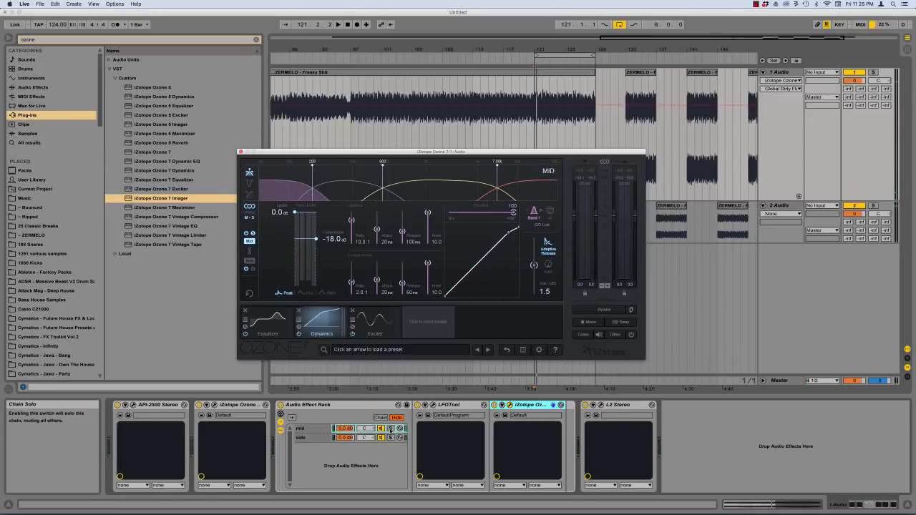
{"action": "left_click", "coordinate": [390, 429]}
Play and stop the soloed mid chain repeatedly to examine Band 1 compression in the Dynamics module, and close Ozone 7
{"action": "key", "text": "space"}
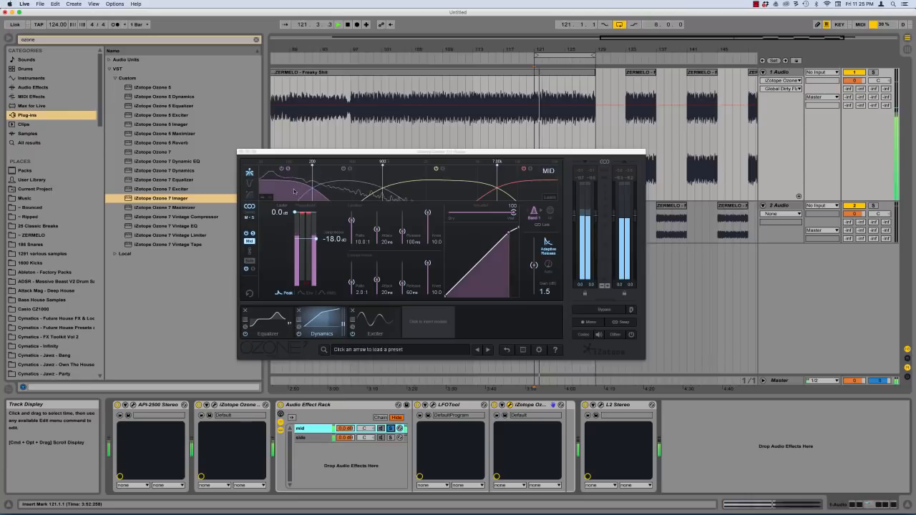
{"action": "left_click", "coordinate": [295, 192]}
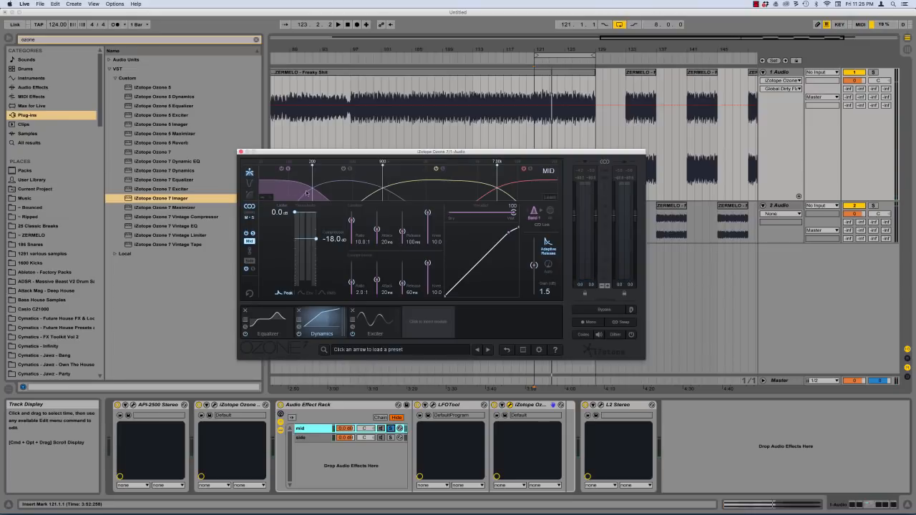
{"action": "key", "text": "space"}
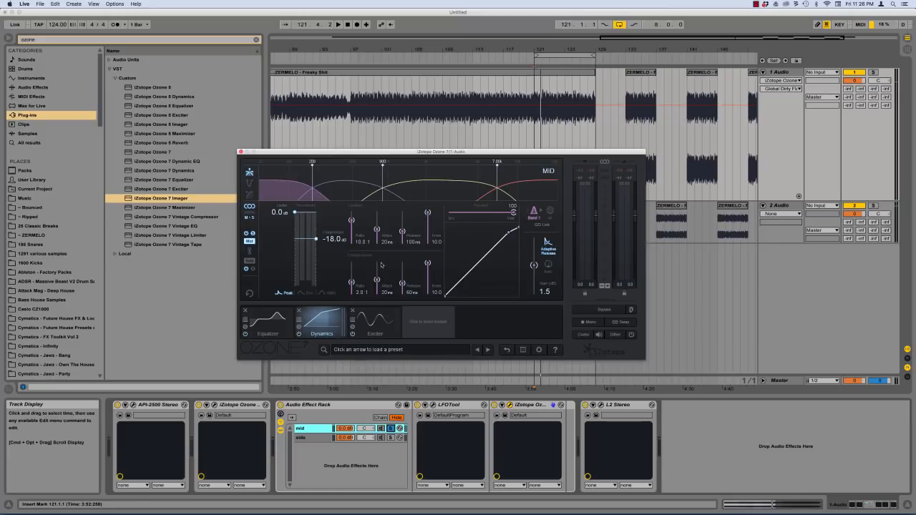
{"action": "key", "text": "space"}
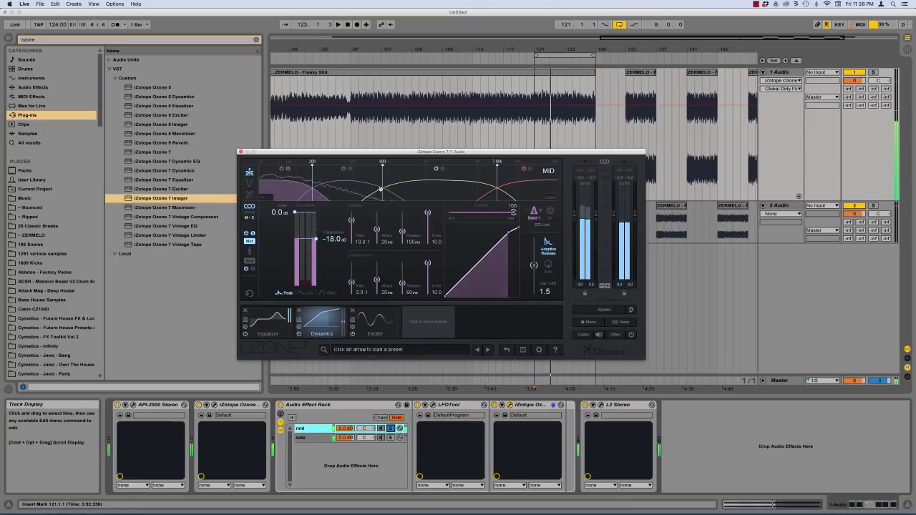
{"action": "key", "text": "space"}
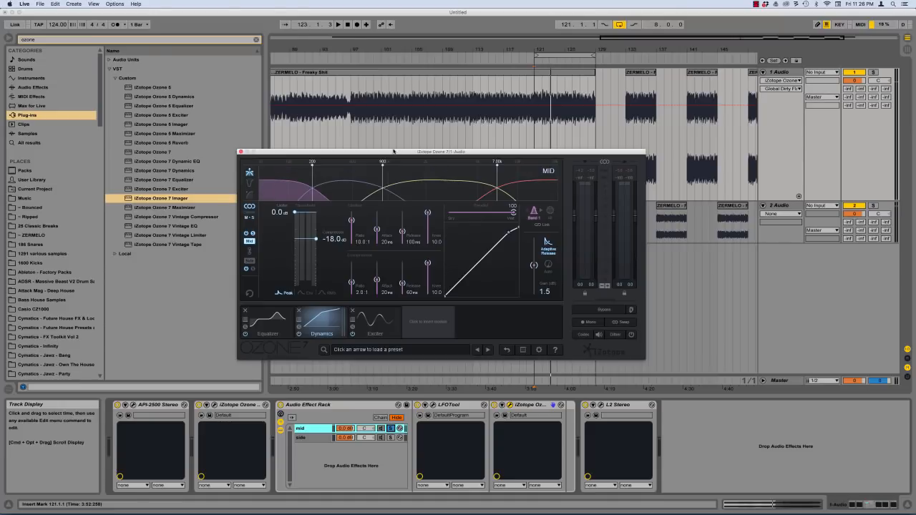
{"action": "key", "text": "space"}
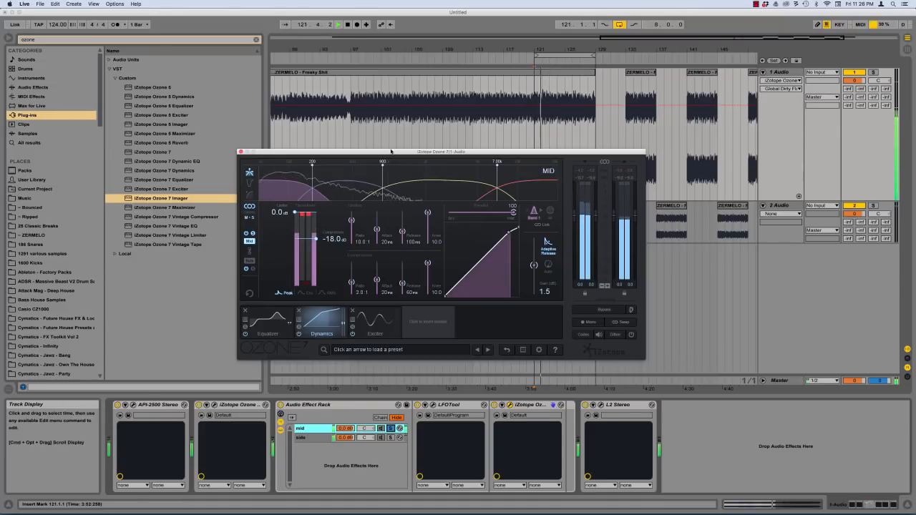
{"action": "key", "text": "space"}
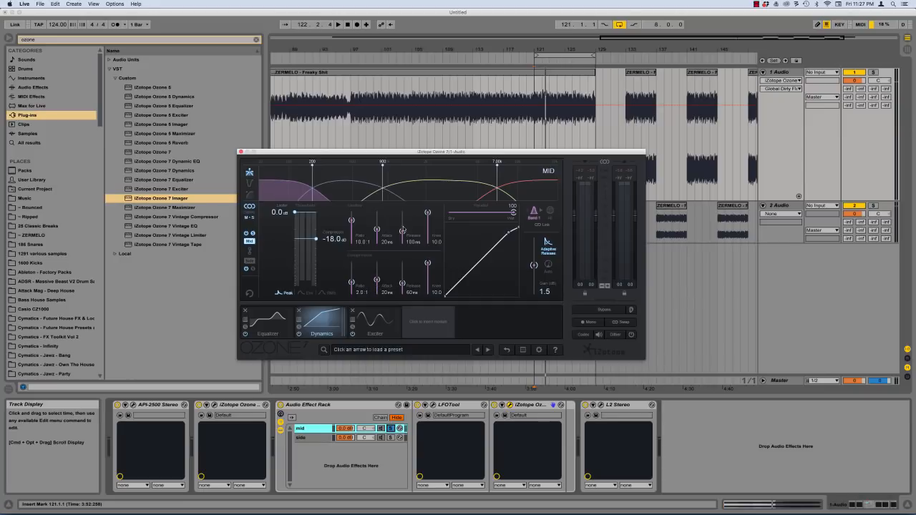
{"action": "key", "text": "space"}
{"action": "key", "text": "space"}
{"action": "left_click", "coordinate": [241, 151]}
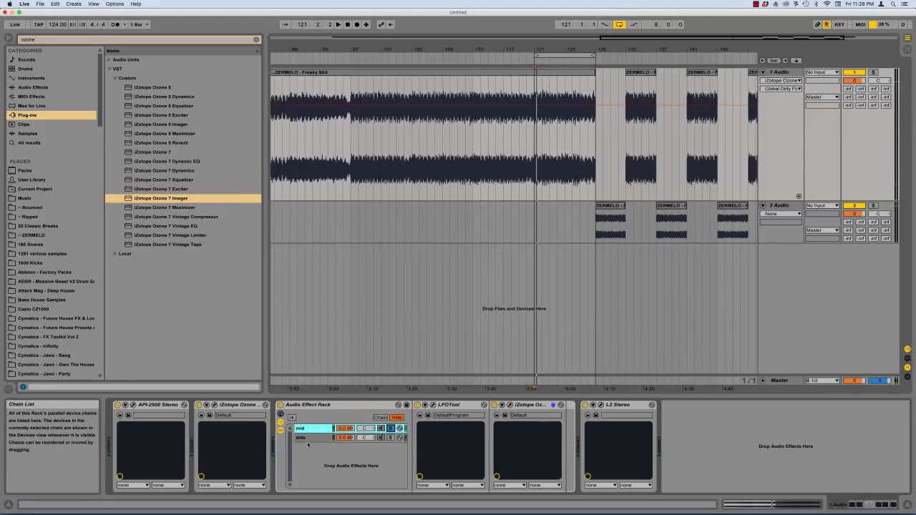
Solo the rack's side chain and open its Ozone 7 without loading a preset
{"action": "left_click", "coordinate": [390, 438]}
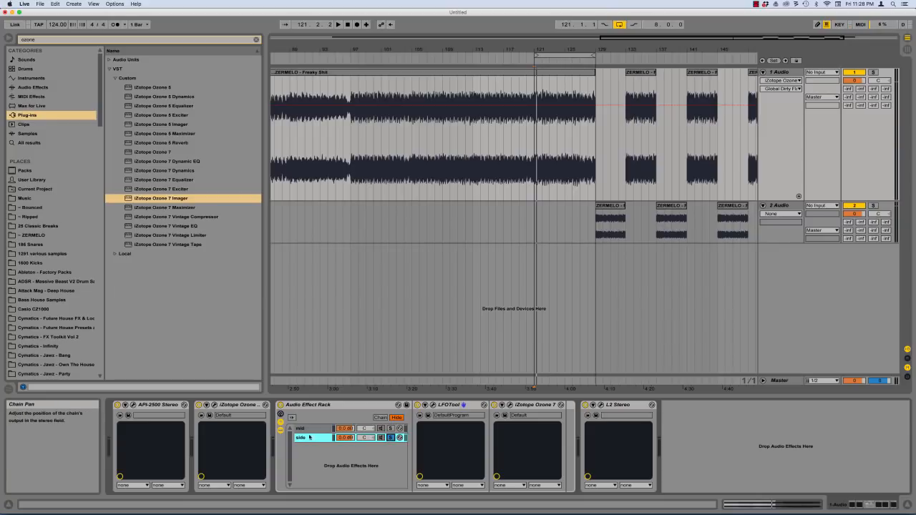
{"action": "left_click", "coordinate": [525, 405]}
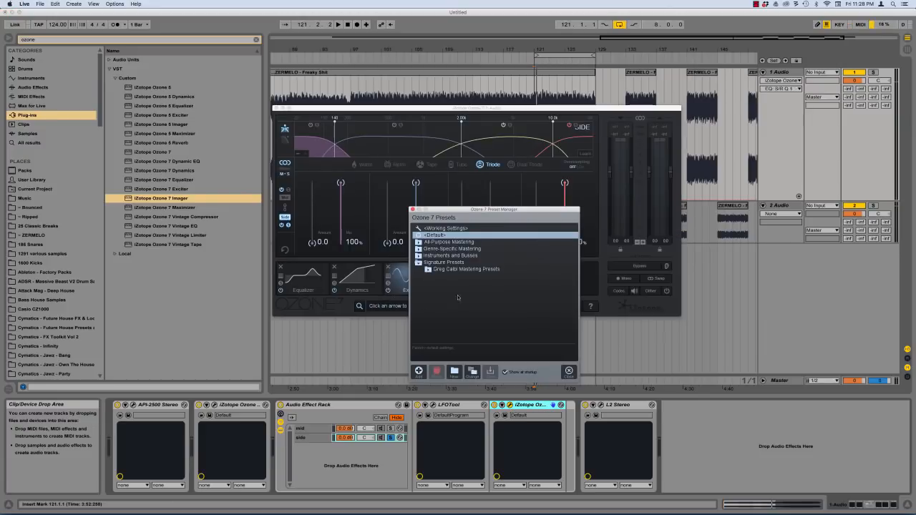
{"action": "left_click", "coordinate": [569, 371]}
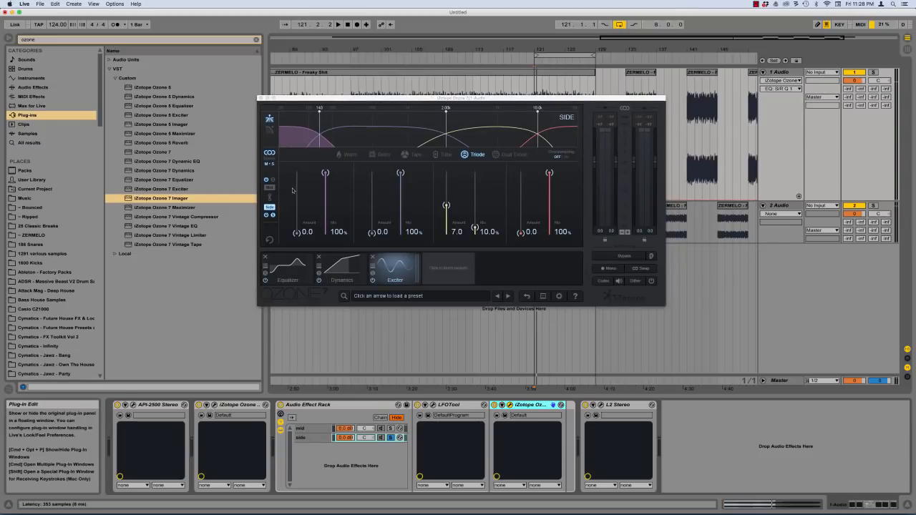
{"action": "left_click", "coordinate": [209, 415]}
{"action": "left_click", "coordinate": [365, 402]}
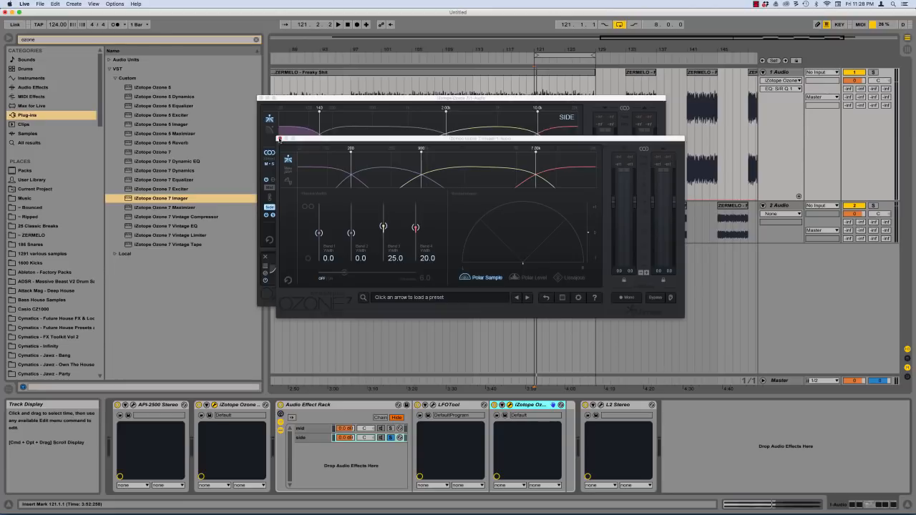
{"action": "left_click", "coordinate": [279, 139]}
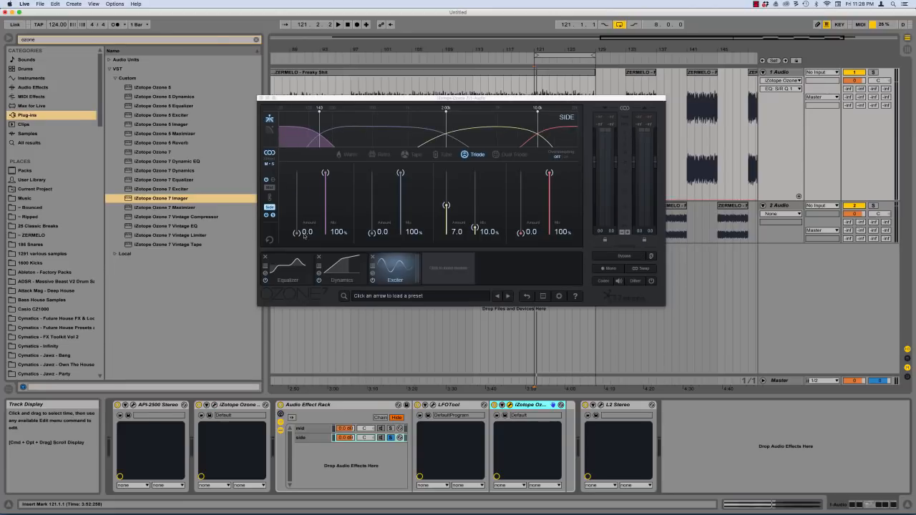
Examine the side chain's Equalizer curve and the limiter and compressor settings of Bands 2, 3 and 4 in its Dynamics module
{"action": "left_click", "coordinate": [288, 269]}
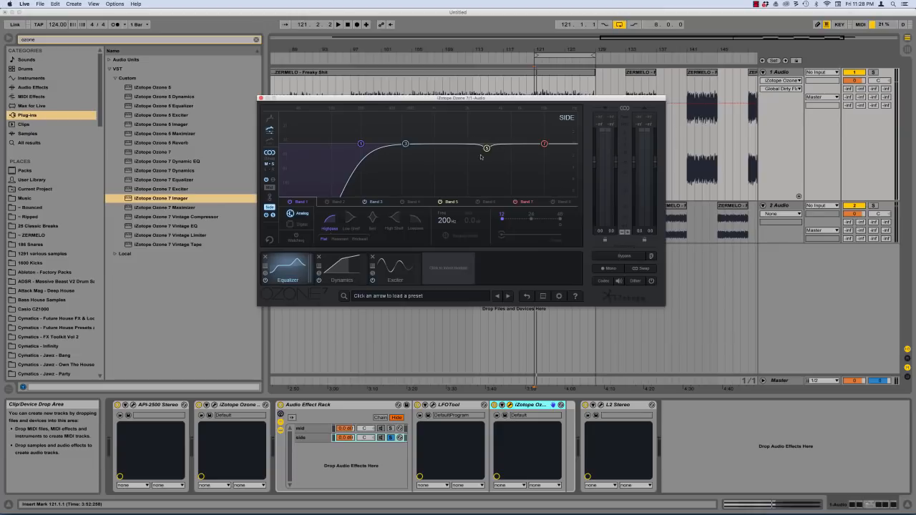
{"action": "left_click", "coordinate": [350, 267]}
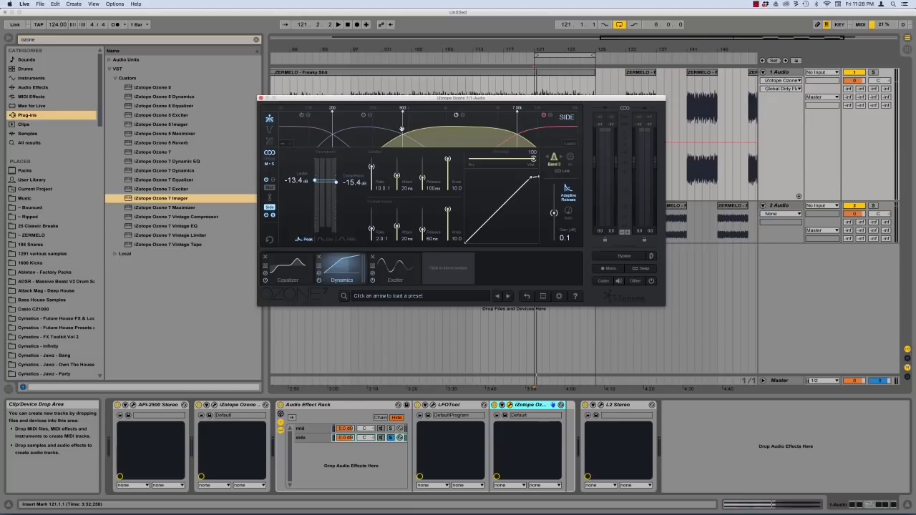
{"action": "left_click", "coordinate": [372, 136]}
{"action": "left_click", "coordinate": [470, 140]}
{"action": "left_click", "coordinate": [553, 136]}
{"action": "left_click", "coordinate": [468, 139]}
{"action": "left_click", "coordinate": [548, 137]}
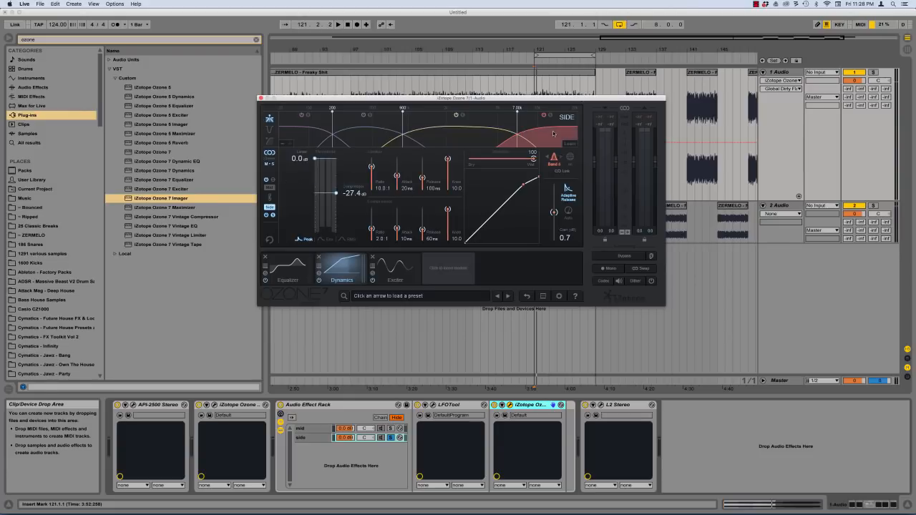
{"action": "left_click", "coordinate": [360, 140]}
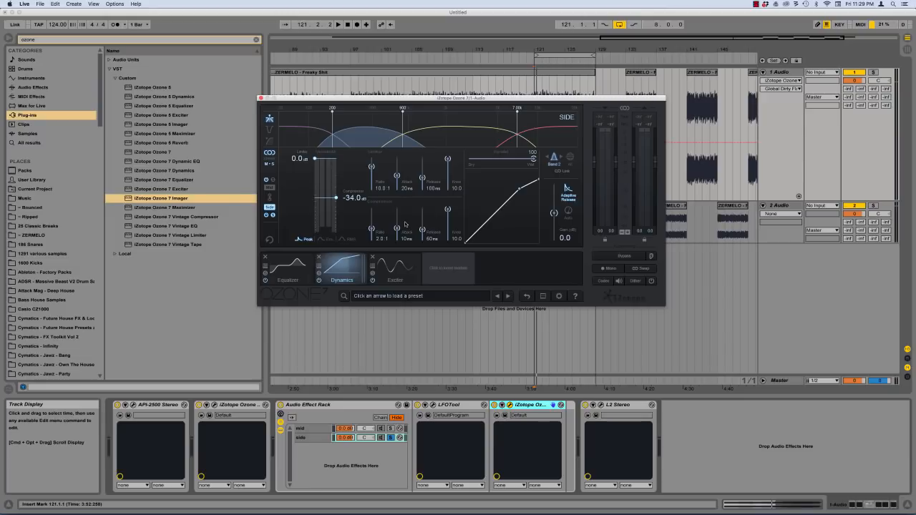
Try the side chain's Band 2 compressor threshold at -15.4 dB and at -36.0 dB while the loop plays
{"action": "left_click_drag", "start_coordinate": [395, 101], "coordinate": [389, 100]}
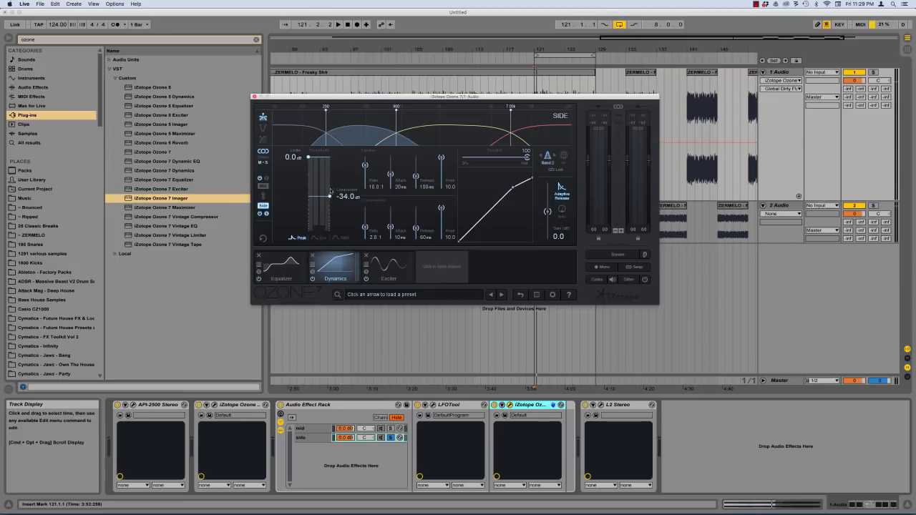
{"action": "left_click_drag", "start_coordinate": [329, 196], "coordinate": [330, 180]}
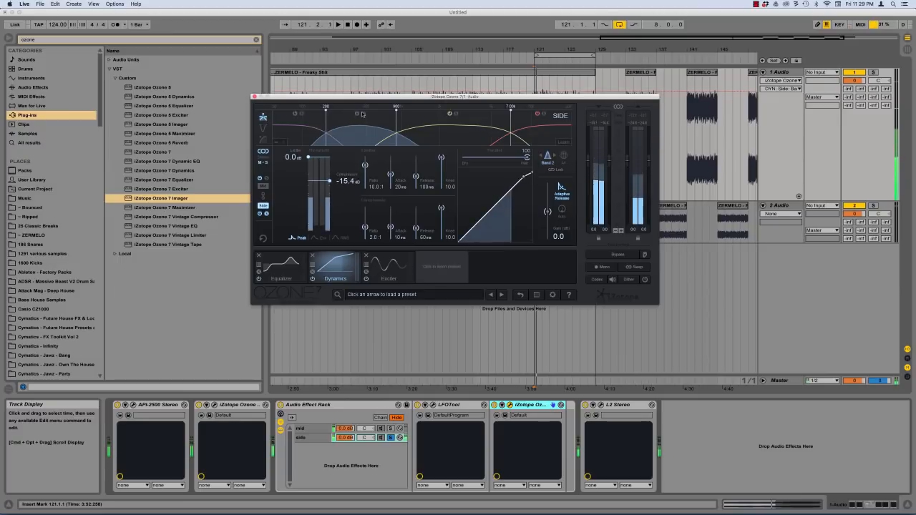
{"action": "left_click_drag", "start_coordinate": [347, 183], "coordinate": [347, 200]}
{"action": "key", "text": "space"}
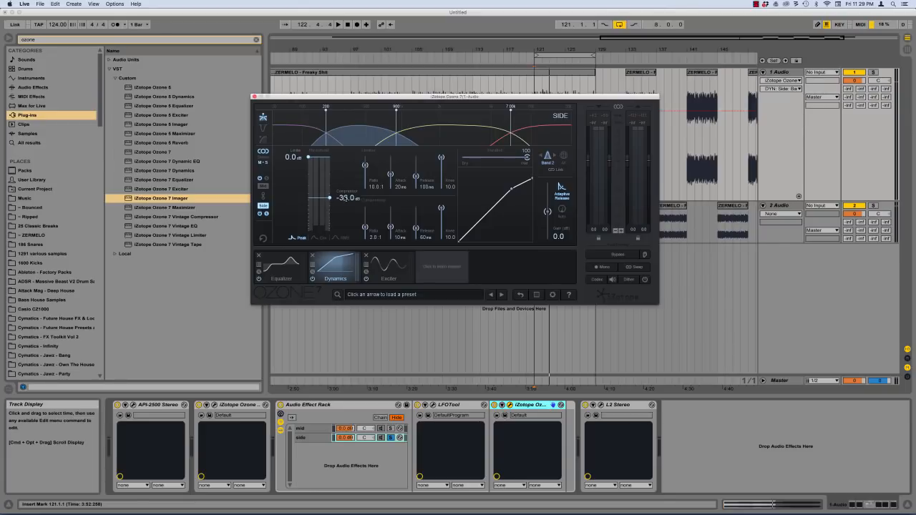
Replay the soloed side signal while fine-tuning the Band 2 compressor threshold to -36.6 dB
{"action": "key", "text": "space"}
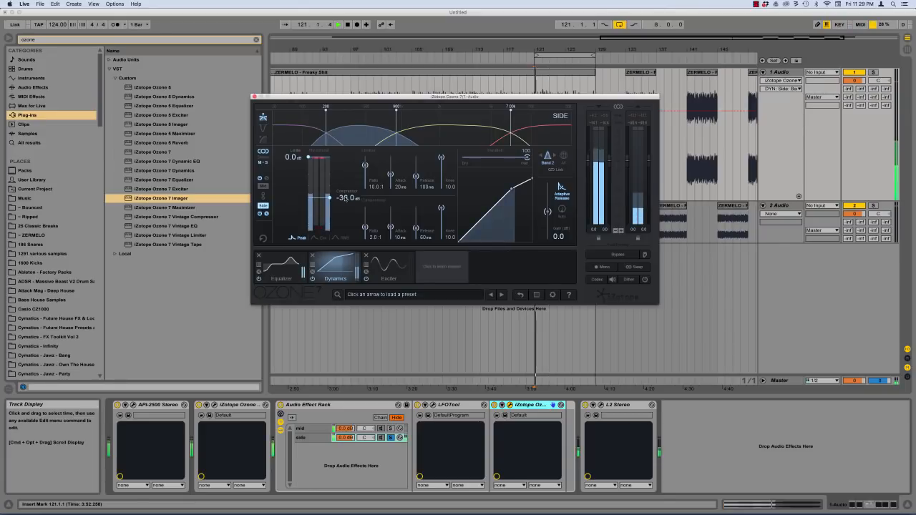
{"action": "left_click_drag", "start_coordinate": [347, 198], "coordinate": [346, 198]}
{"action": "key", "text": "space"}
{"action": "key", "text": "space"}
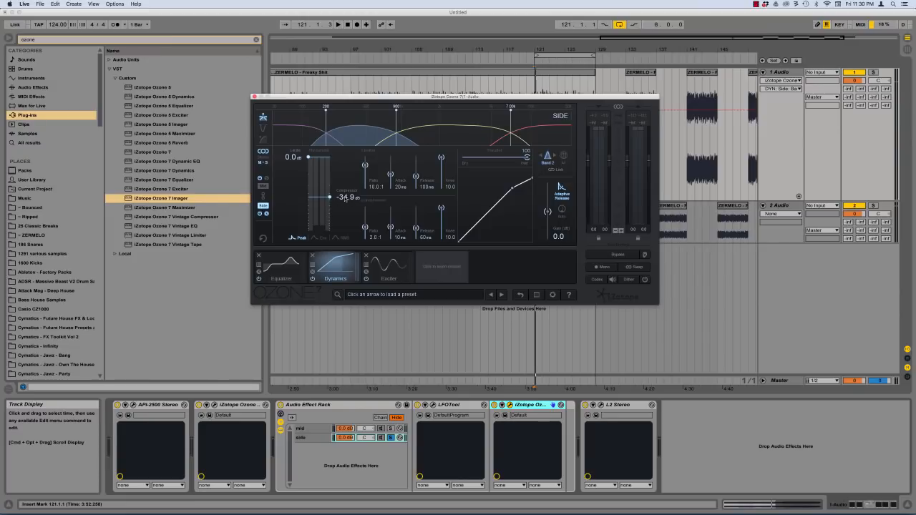
{"action": "key", "text": "space"}
{"action": "left_click_drag", "start_coordinate": [345, 200], "coordinate": [345, 201]}
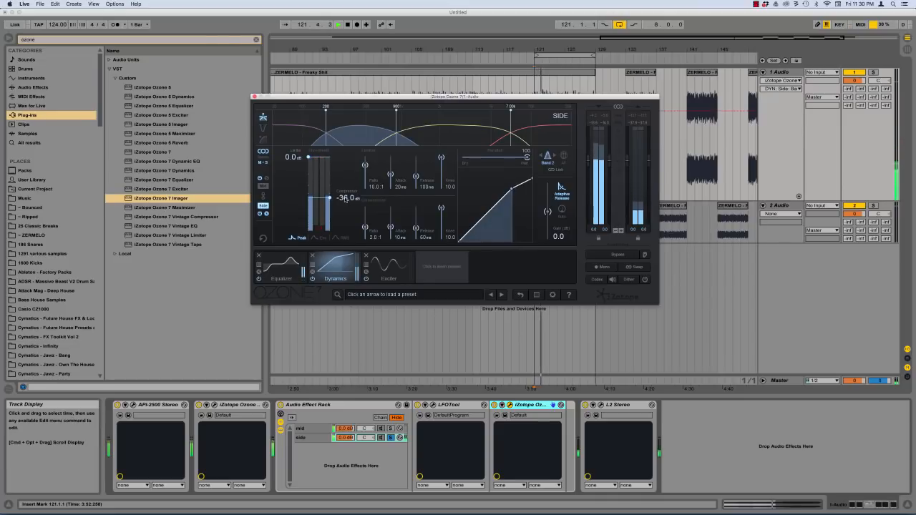
{"action": "scroll", "coordinate": [346, 200], "scroll_direction": "down", "scroll_amount": 2}
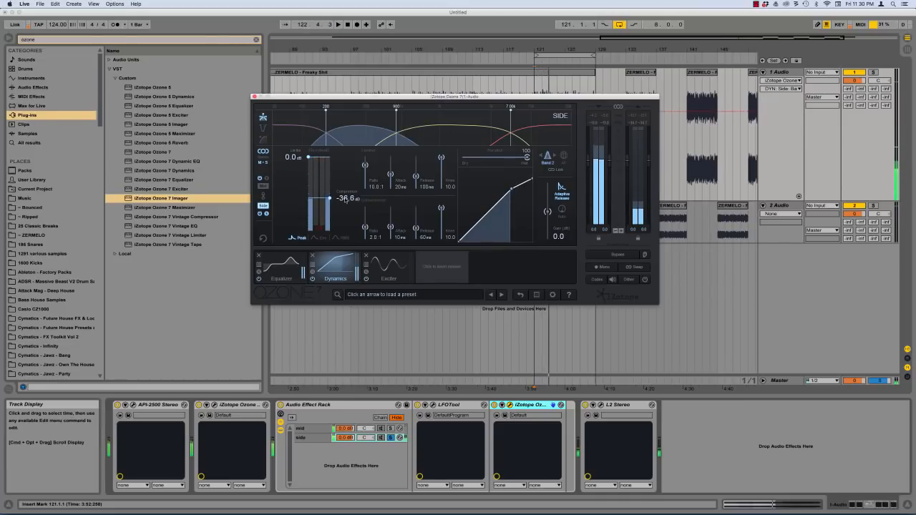
Set the side chain's Band 2 compressor threshold to -36 dB and audition it on the loop
{"action": "double_click", "coordinate": [346, 200]}
{"action": "type", "text": "-36"}
{"action": "key", "text": "Return"}
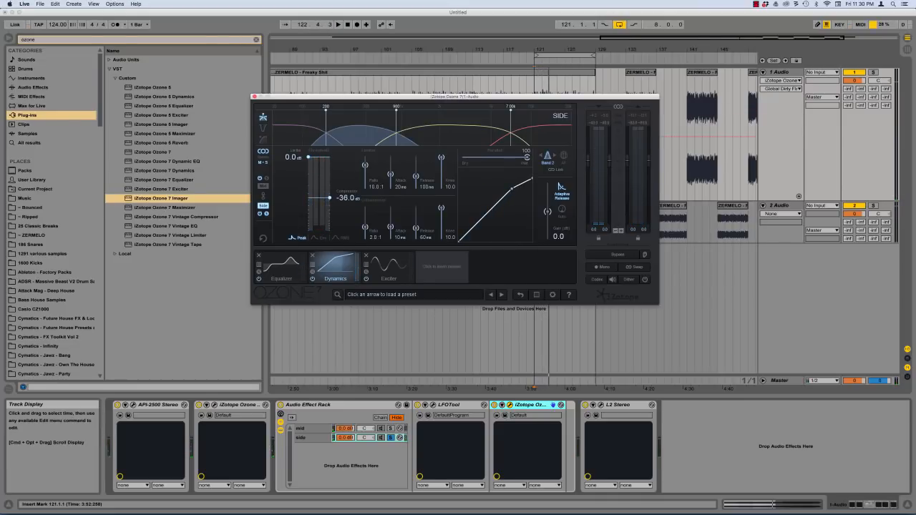
{"action": "key", "text": "space"}
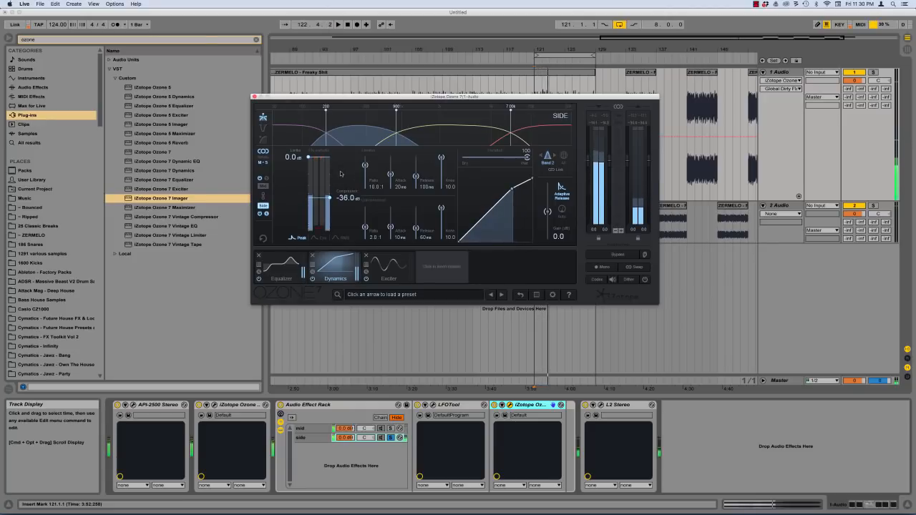
{"action": "key", "text": "space"}
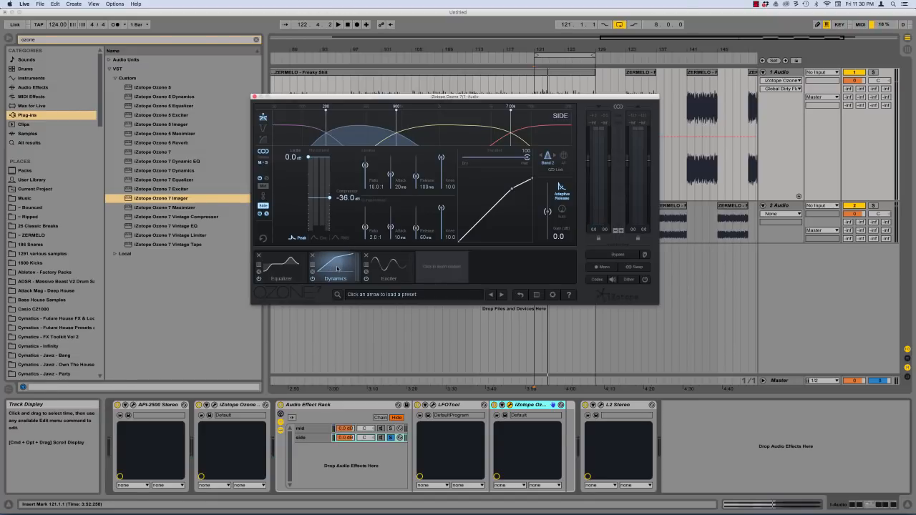
Open the mid chain's Ozone 7 without loading a preset and compare its Dynamics settings with the side chain's
{"action": "left_click", "coordinate": [318, 429]}
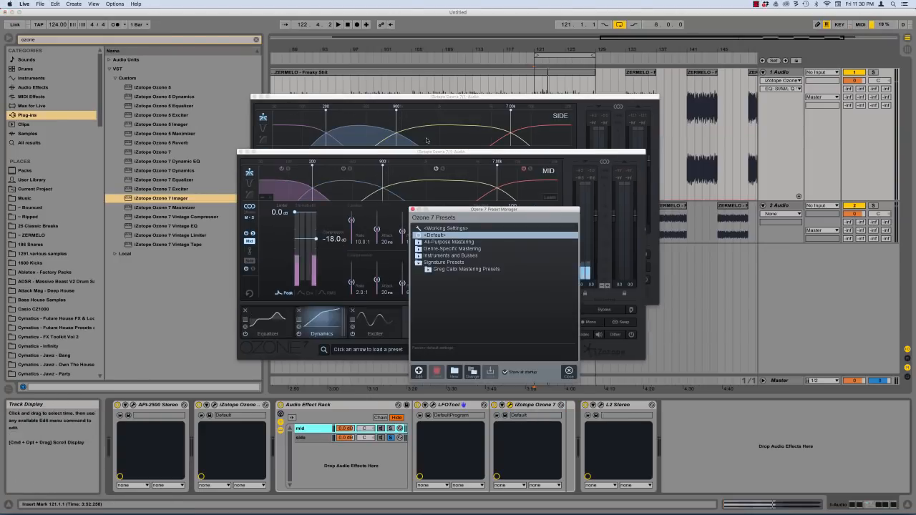
{"action": "left_click", "coordinate": [414, 210]}
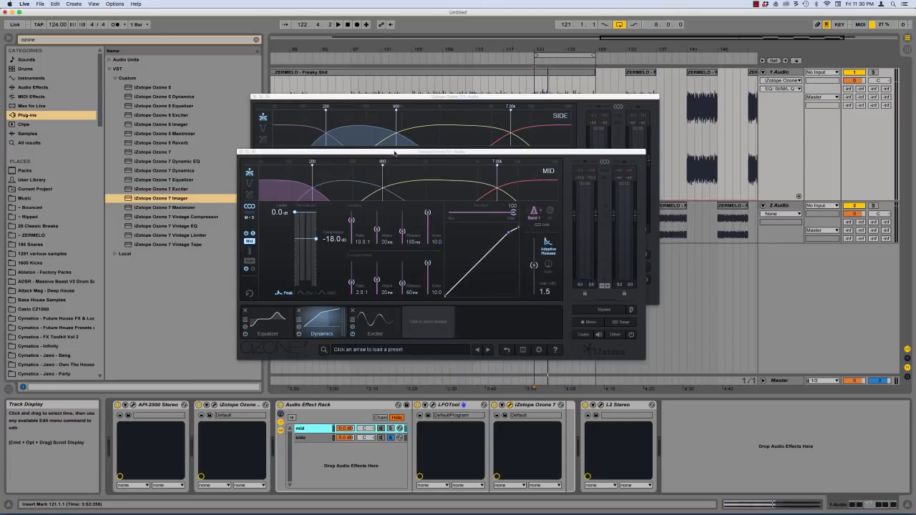
{"action": "left_click_drag", "start_coordinate": [396, 152], "coordinate": [501, 264]}
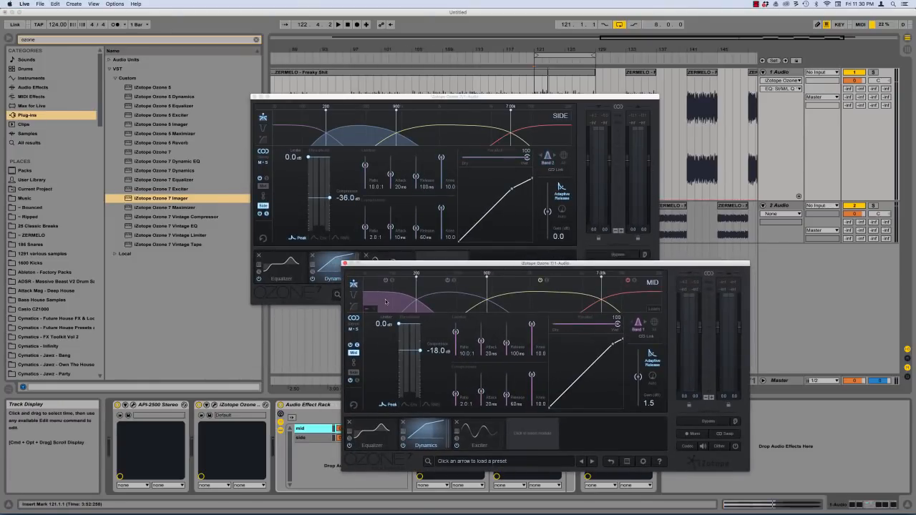
{"action": "left_click_drag", "start_coordinate": [422, 264], "coordinate": [484, 198]}
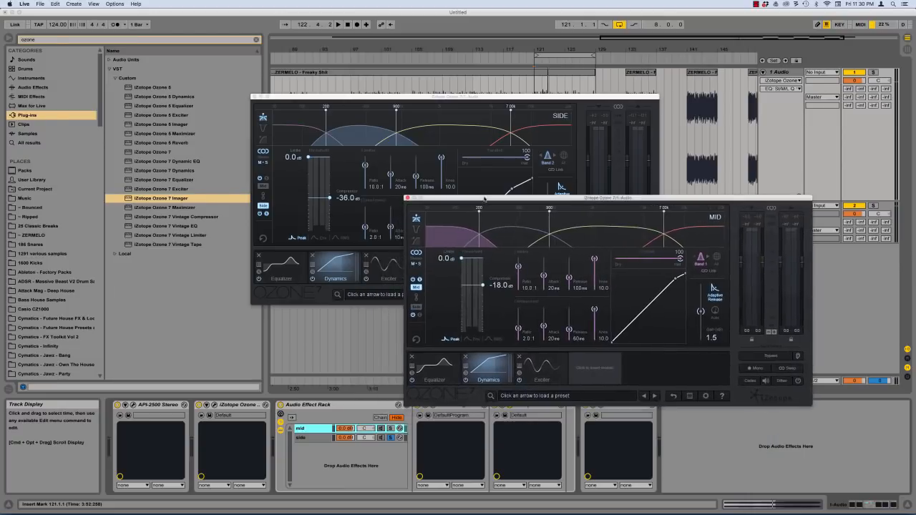
{"action": "left_click", "coordinate": [449, 98]}
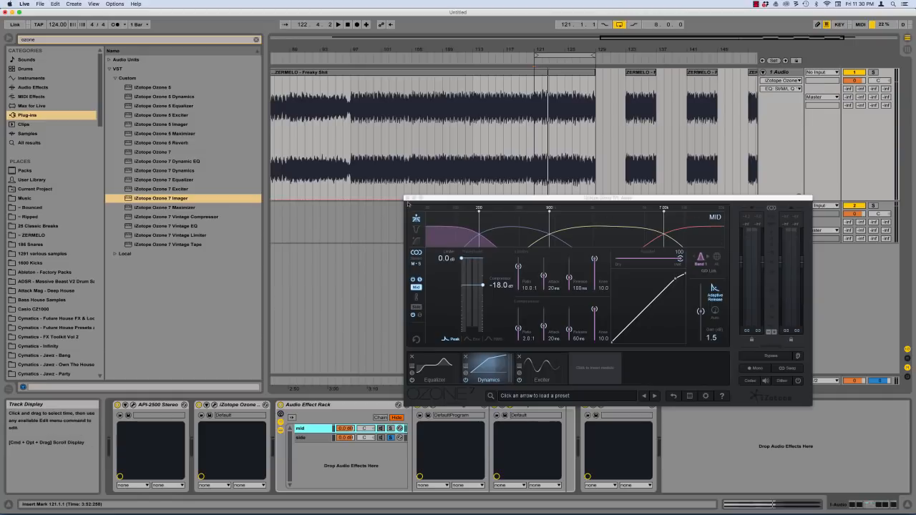
Select the rack's side chain and open its LFOTool in a clear spot over the arrangement
{"action": "left_click", "coordinate": [309, 438]}
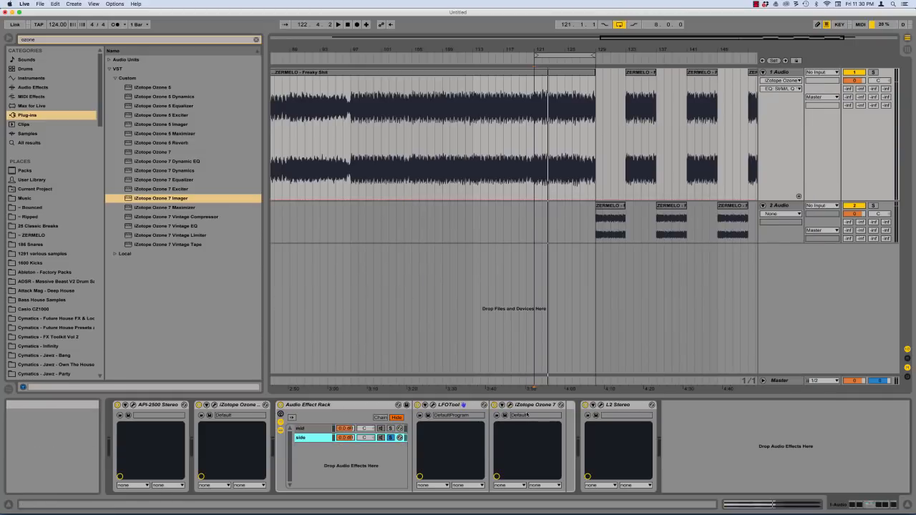
{"action": "left_click", "coordinate": [516, 407]}
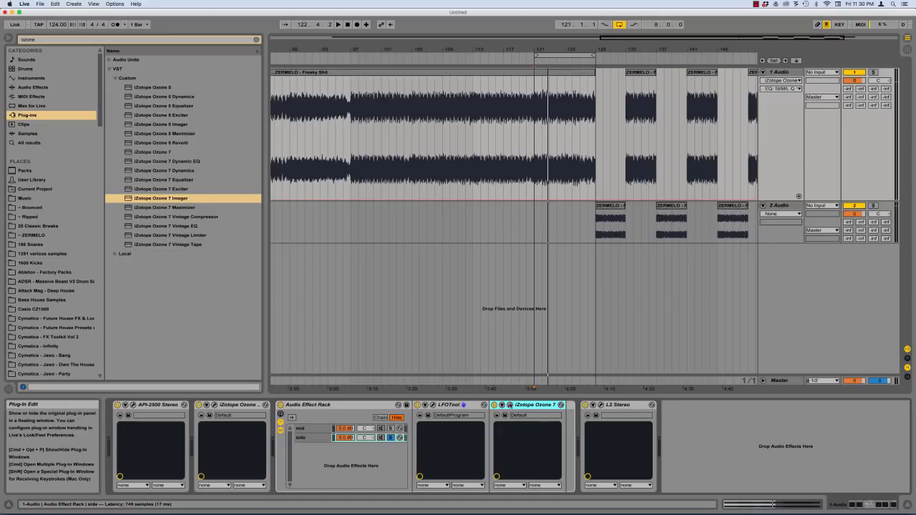
{"action": "left_click", "coordinate": [510, 405]}
{"action": "left_click", "coordinate": [509, 405]}
{"action": "left_click", "coordinate": [447, 405]}
{"action": "left_click", "coordinate": [299, 437]}
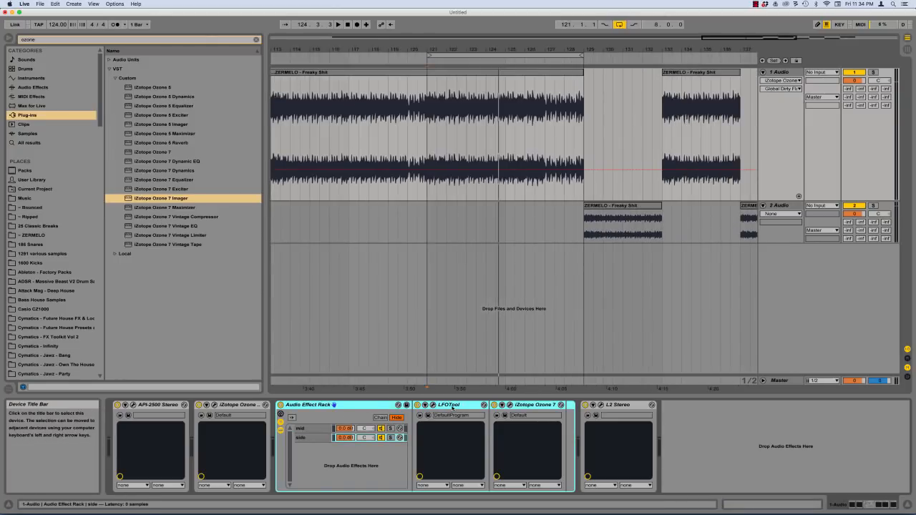
{"action": "left_click", "coordinate": [458, 405]}
{"action": "left_click", "coordinate": [432, 405]}
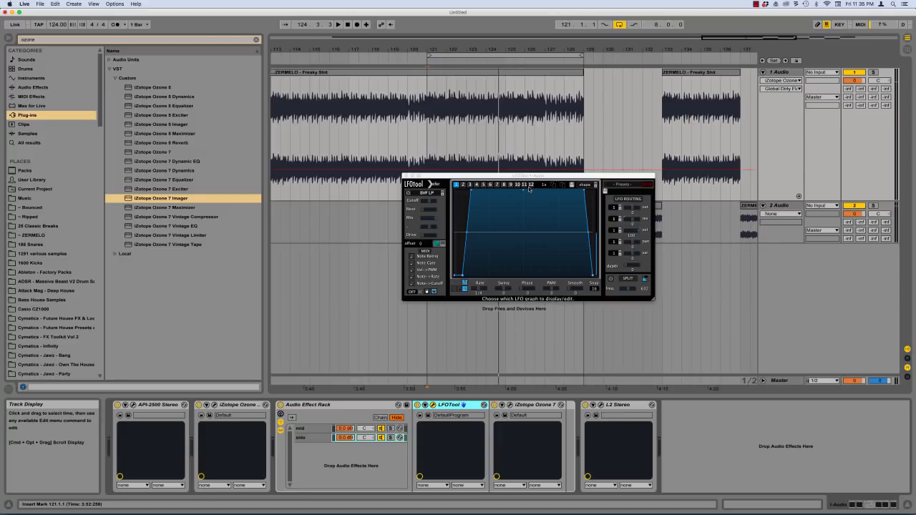
{"action": "left_click_drag", "start_coordinate": [527, 176], "coordinate": [559, 218]}
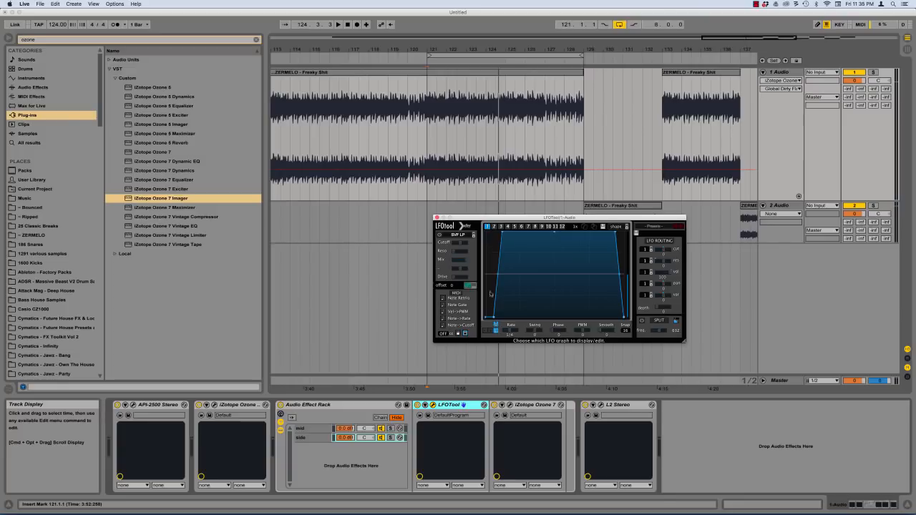
Reselect the side chain and dismiss its Ozone 7 and preset manager, leaving only LFOTool open
{"action": "left_click", "coordinate": [308, 437]}
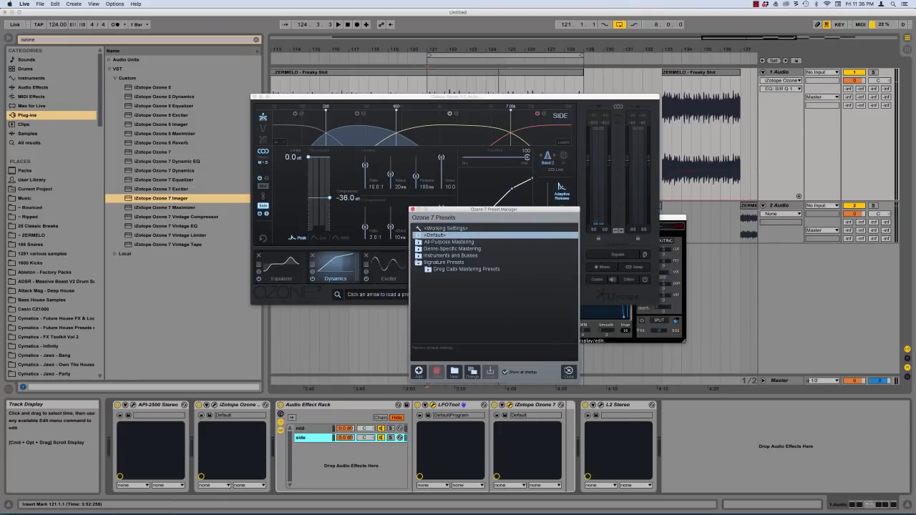
{"action": "left_click", "coordinate": [568, 371]}
{"action": "left_click", "coordinate": [360, 140]}
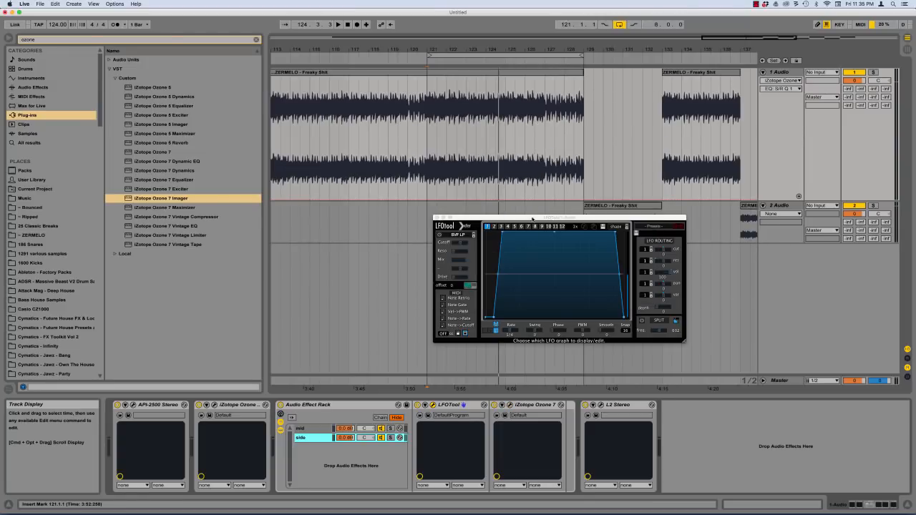
{"action": "left_click_drag", "start_coordinate": [532, 218], "coordinate": [526, 205]}
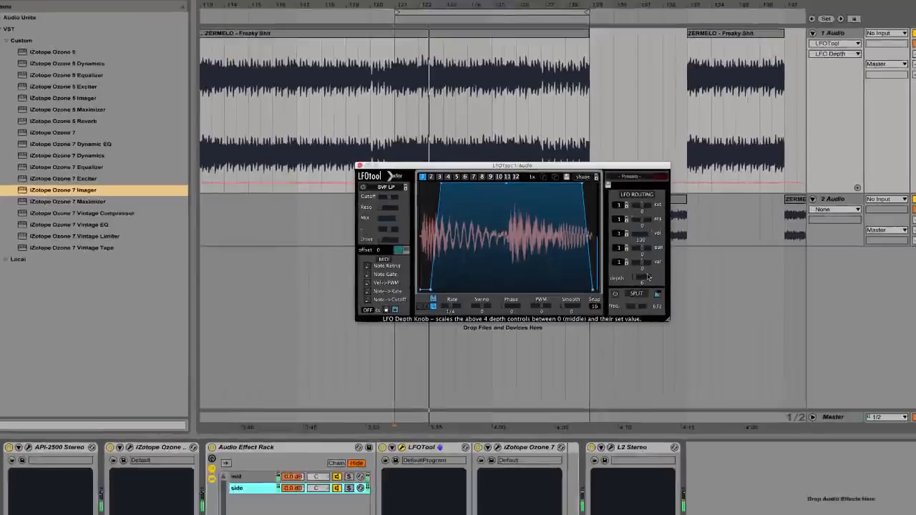
Try different LFO depth amounts in the side chain's LFOTool and listen to them on the loop
{"action": "left_click_drag", "start_coordinate": [657, 295], "coordinate": [669, 279]}
{"action": "left_click_drag", "start_coordinate": [809, 304], "coordinate": [820, 282]}
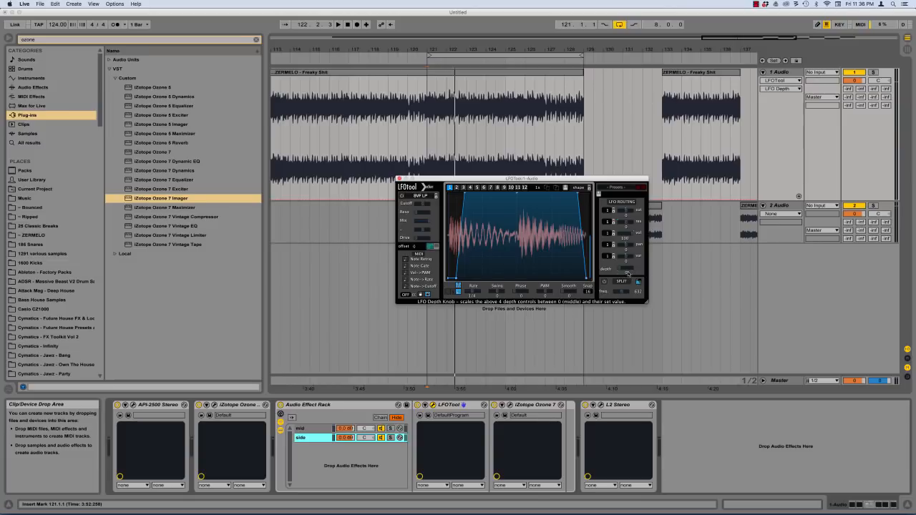
{"action": "key", "text": "space"}
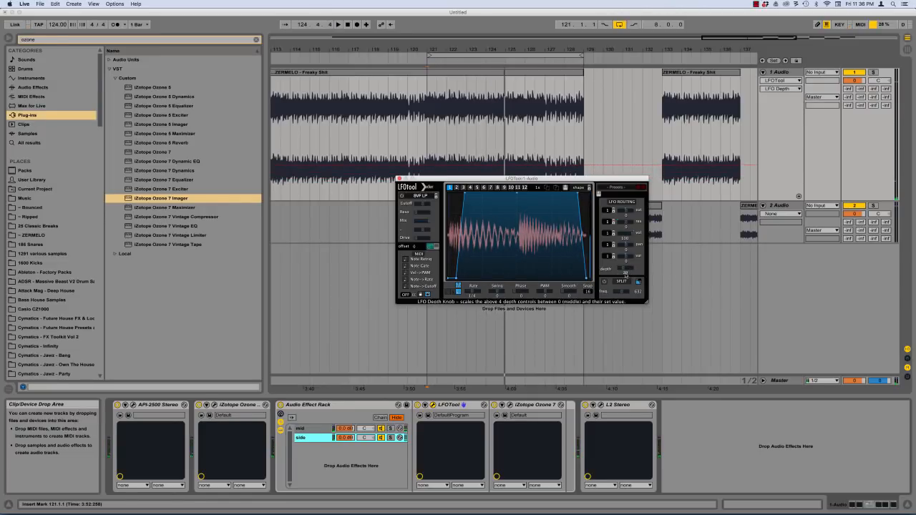
{"action": "left_click_drag", "start_coordinate": [624, 275], "coordinate": [634, 339]}
{"action": "key", "text": "space"}
Fine-tune the overall LFO depth in the side chain's LFOTool while the loop plays
{"action": "left_click_drag", "start_coordinate": [626, 274], "coordinate": [658, 243]}
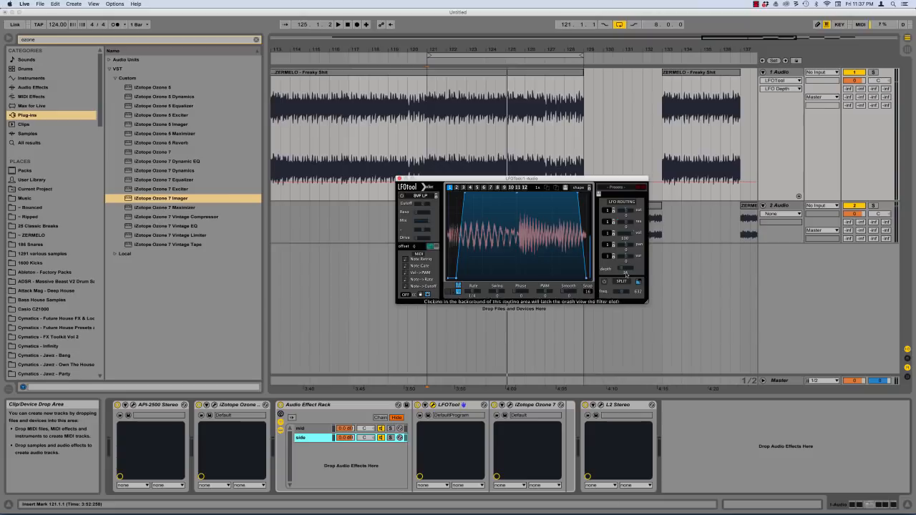
{"action": "left_click_drag", "start_coordinate": [627, 274], "coordinate": [627, 275]}
{"action": "key", "text": "space"}
{"action": "left_click_drag", "start_coordinate": [639, 269], "coordinate": [645, 260]}
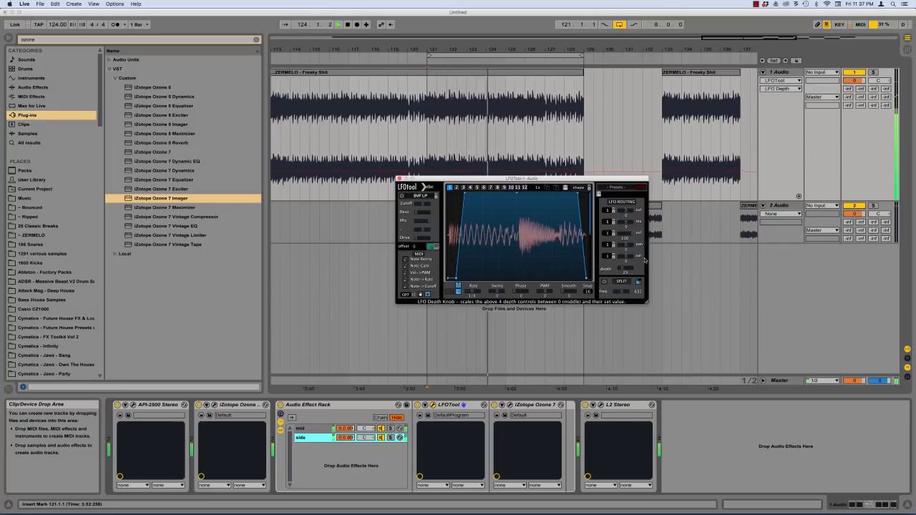
Replay the loop with the adjusted LFOTool, close its window and select the Audio Effect Rack
{"action": "left_click", "coordinate": [453, 405]}
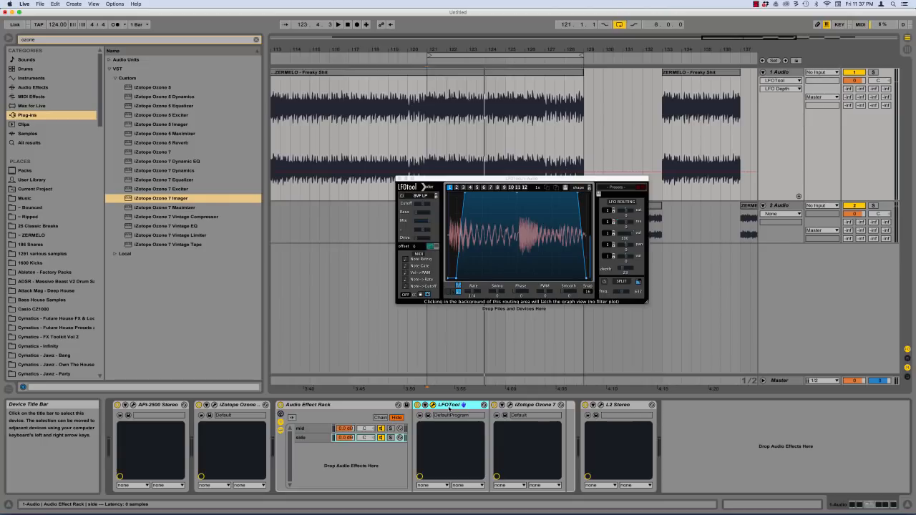
{"action": "key", "text": "space"}
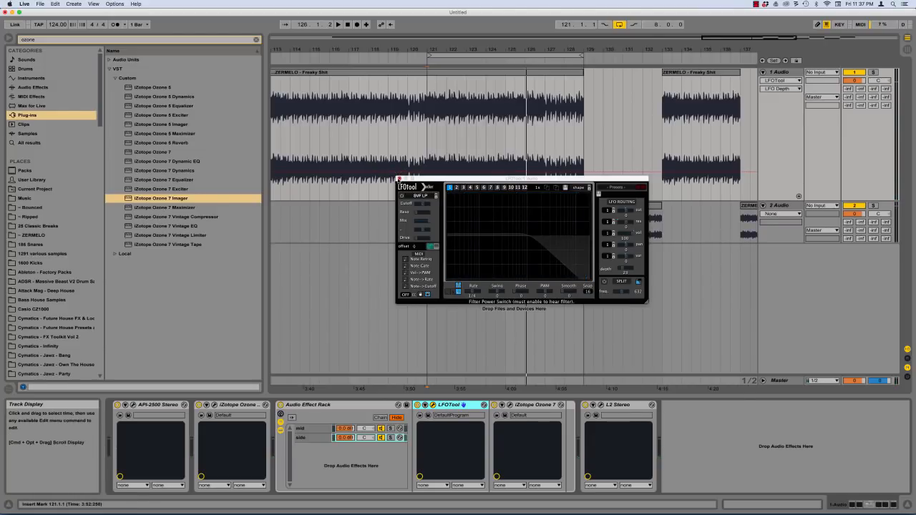
{"action": "left_click", "coordinate": [398, 178]}
{"action": "left_click", "coordinate": [353, 406]}
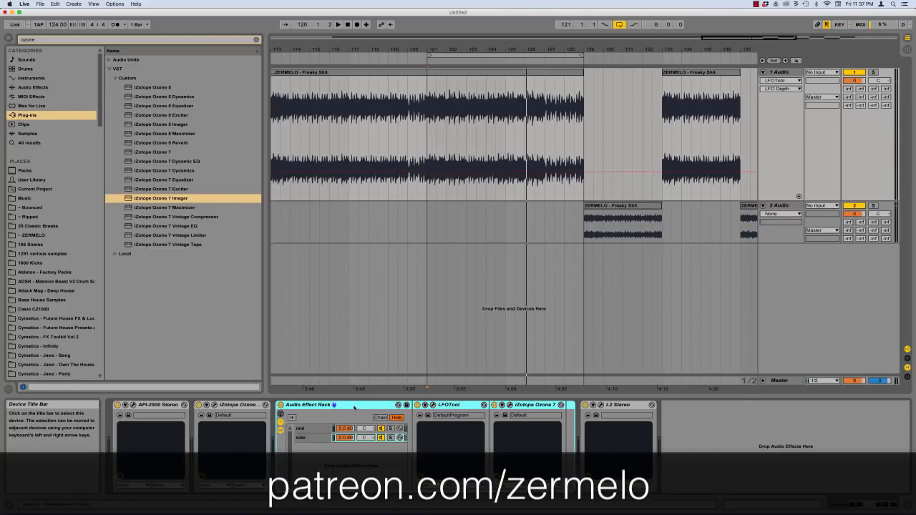